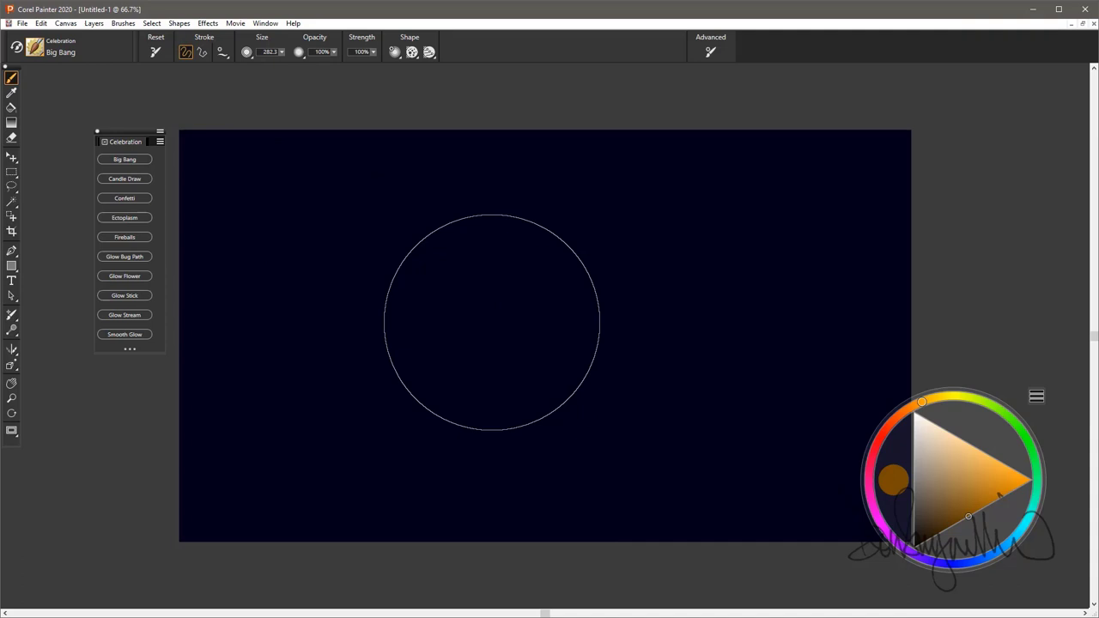
Paint three orange Big Bang bursts: a dense one near the canvas centre and a lighter one on either side
mouse_move(490, 332)
left_mouse_down()
mouse_move(507, 336)
mouse_move(504, 319)
mouse_move(515, 317)
left_mouse_up()
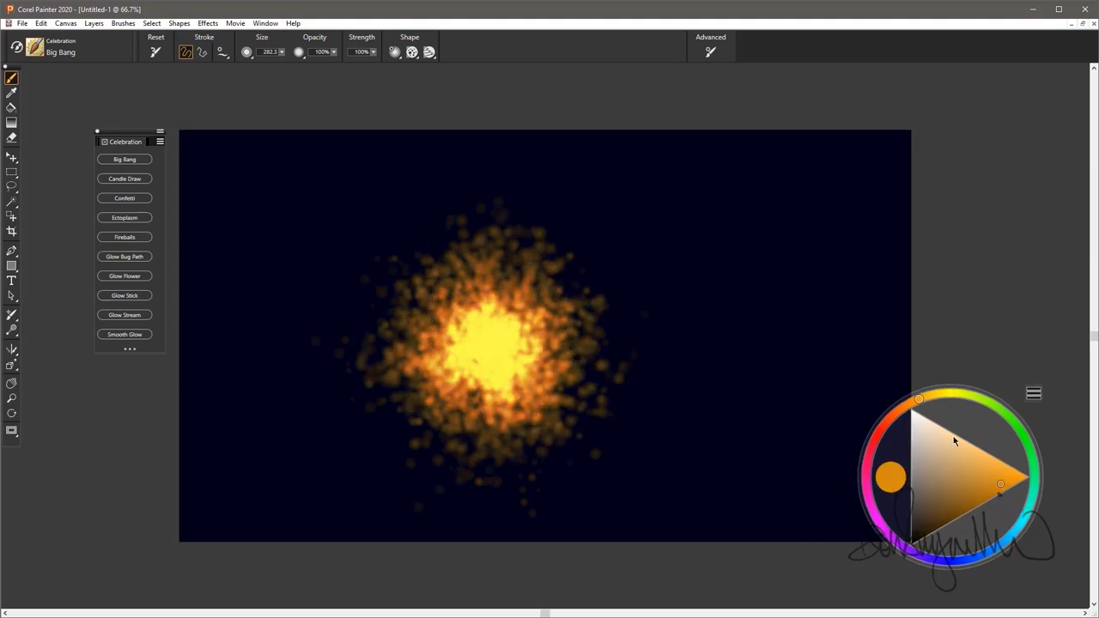
left_click_drag(695, 309, 702, 306)
left_click_drag(360, 284, 363, 284)
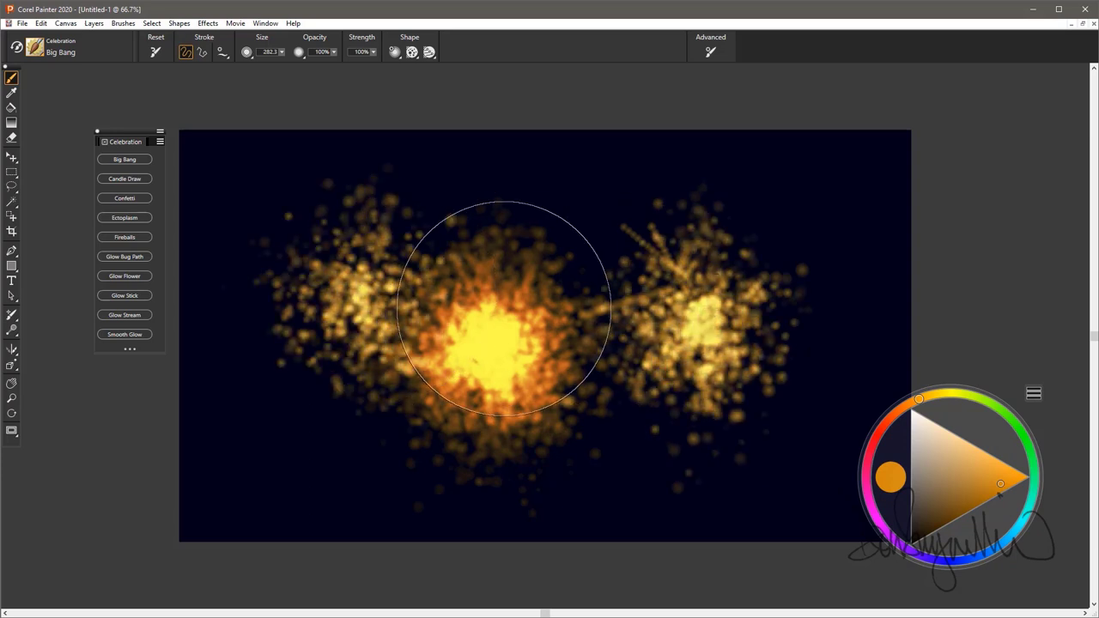
Add a large yellow burst above the centre one and a small yellow burst near the upper-right corner with brush size about 59
left_click(962, 394)
left_click_drag(586, 274, 589, 273)
left_click_drag(717, 270, 776, 283)
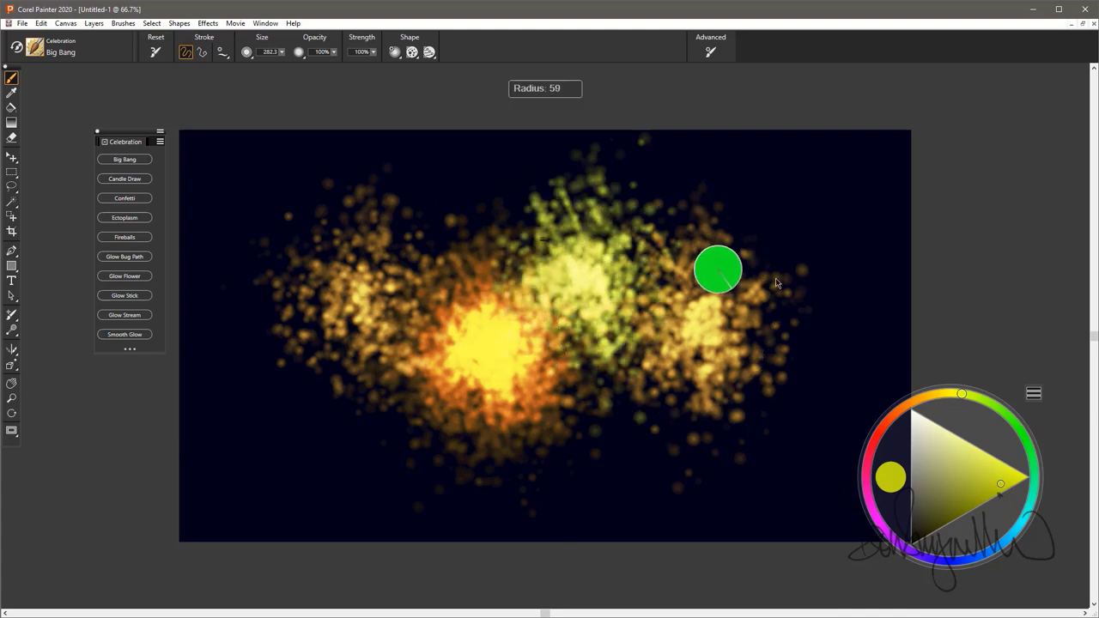
left_click_drag(807, 244, 807, 244)
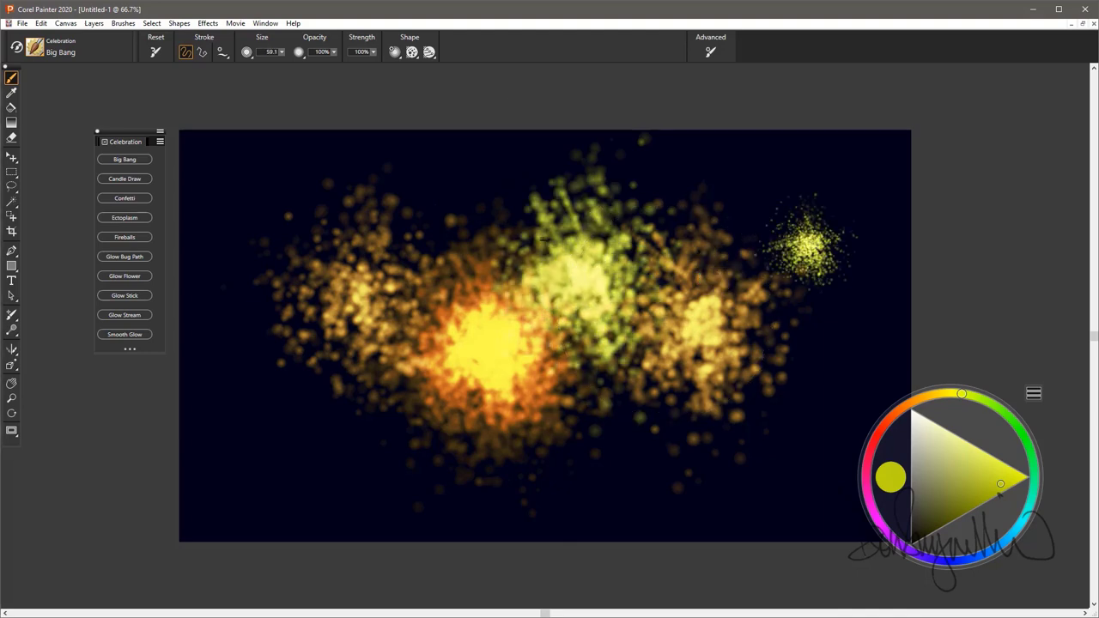
Paint a small golden-orange burst near the canvas's lower-right corner and clear the whole canvas
left_click(927, 397)
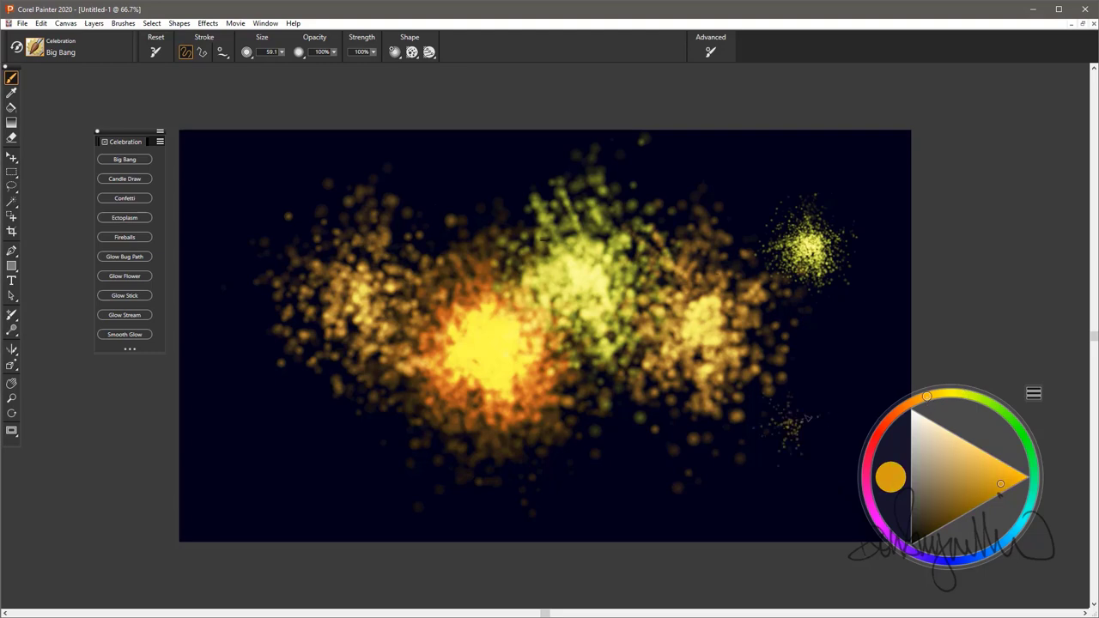
left_click_drag(808, 417, 808, 418)
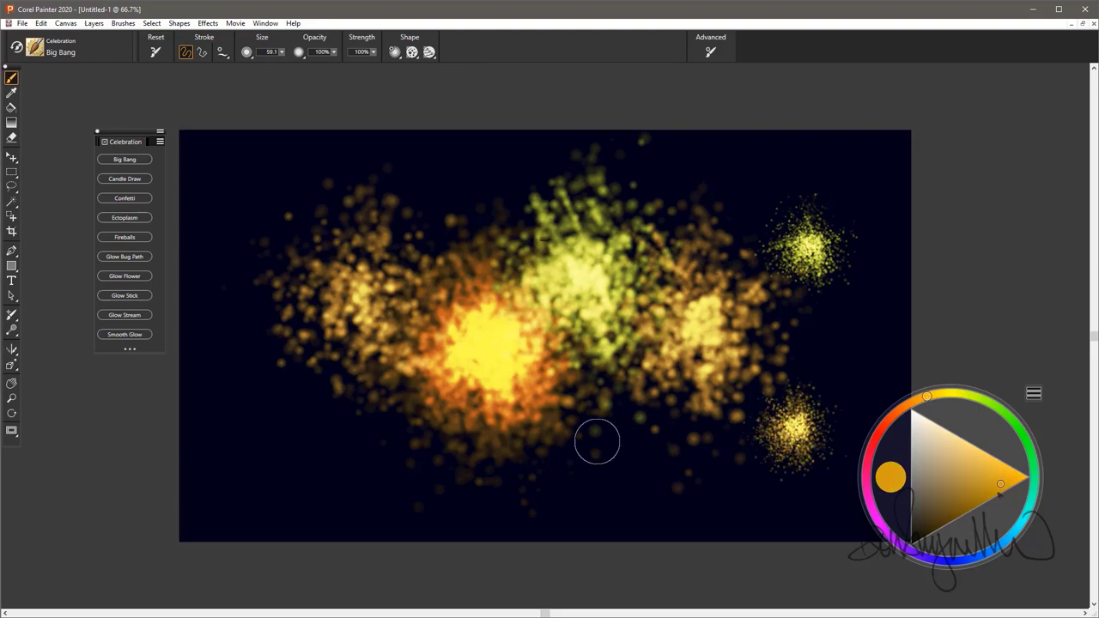
key("ctrl+a")
key("Delete")
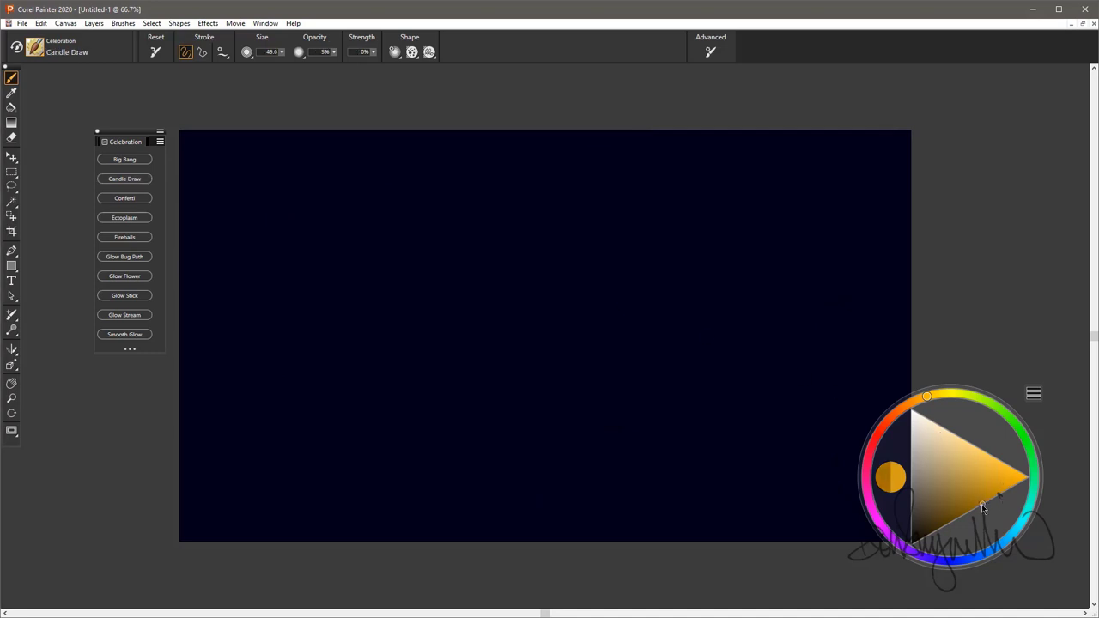
Fill the canvas with looping golden strokes using the Candle Draw brush and clear the whole canvas
left_click_drag(244, 431, 316, 240)
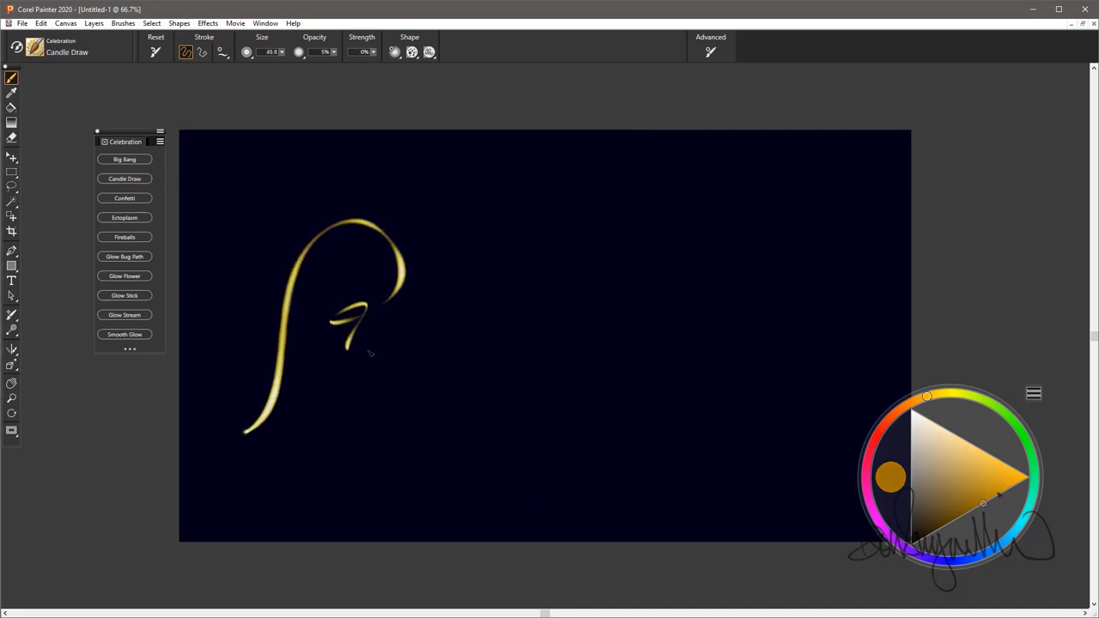
left_click_drag(558, 390, 503, 348)
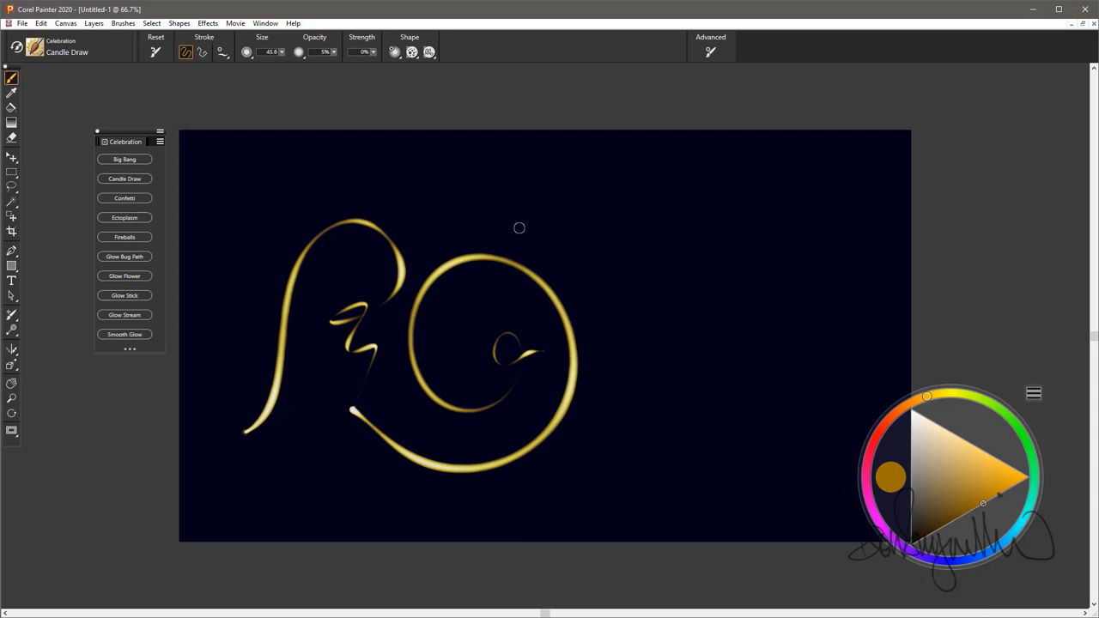
mouse_move(612, 206)
left_mouse_down()
mouse_move(602, 307)
mouse_move(577, 412)
mouse_move(670, 443)
mouse_move(778, 336)
mouse_move(625, 321)
mouse_move(737, 365)
left_mouse_up()
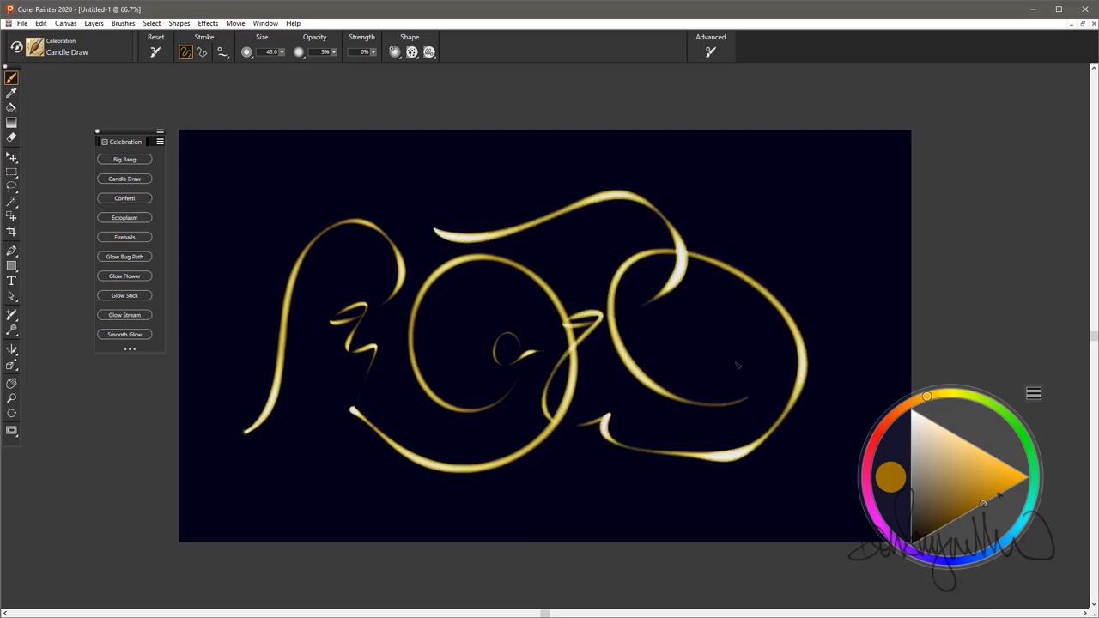
mouse_move(736, 218)
left_mouse_down()
mouse_move(851, 280)
mouse_move(689, 377)
left_mouse_up()
left_click_drag(773, 450, 553, 326)
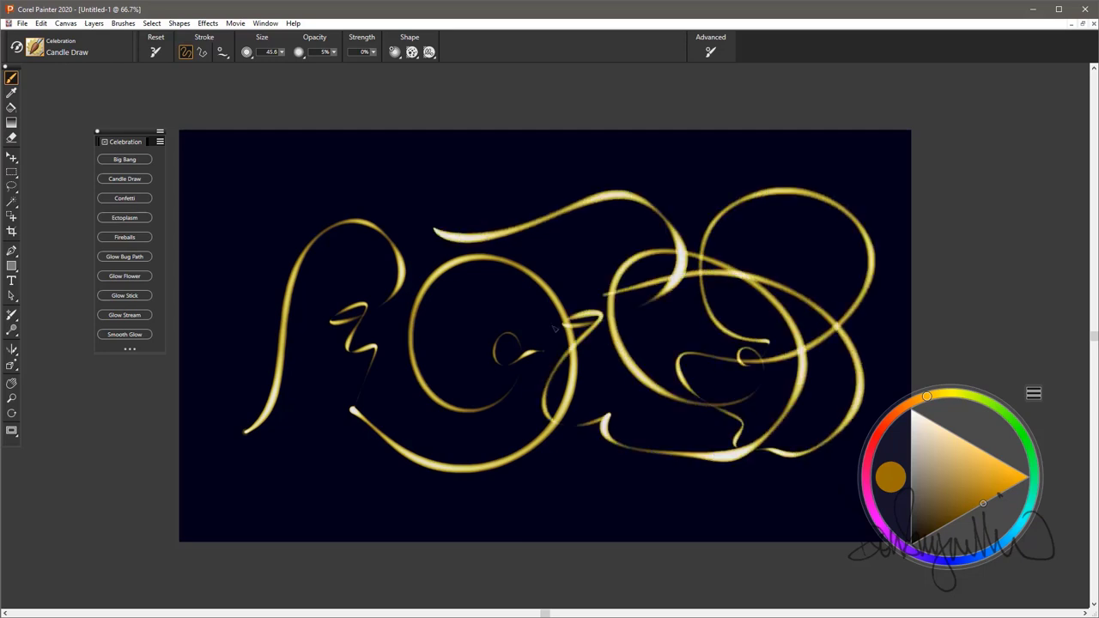
mouse_move(227, 481)
left_mouse_down()
mouse_move(356, 482)
mouse_move(297, 406)
mouse_move(379, 363)
mouse_move(477, 398)
mouse_move(525, 499)
mouse_move(511, 381)
mouse_move(419, 321)
mouse_move(444, 205)
mouse_move(563, 252)
mouse_move(492, 348)
mouse_move(639, 446)
mouse_move(762, 461)
mouse_move(674, 330)
left_mouse_up()
key("ctrl+a")
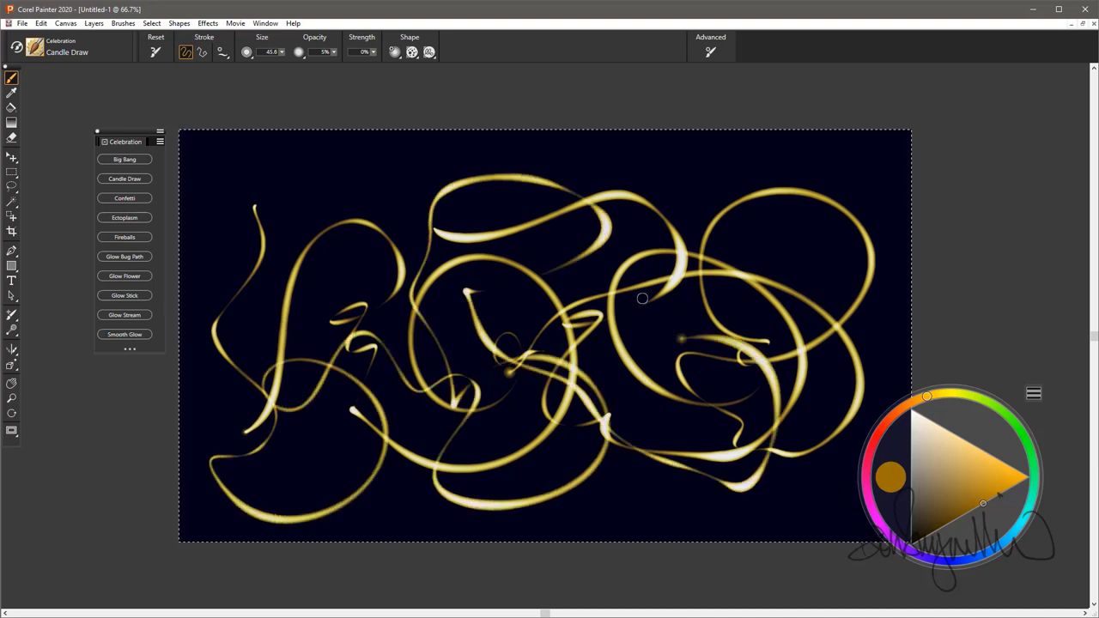
key("Delete")
Paint curving Candle Draw strokes across the canvas in a darker, more orange colour and clear the whole canvas
left_click_drag(961, 520, 965, 513)
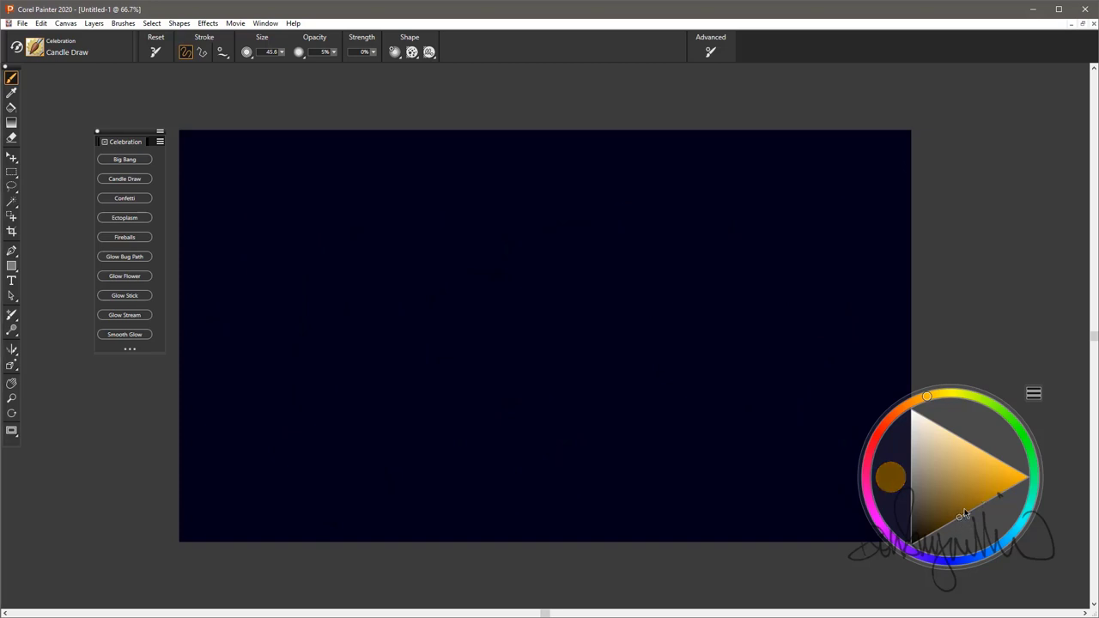
left_click_drag(925, 400, 911, 402)
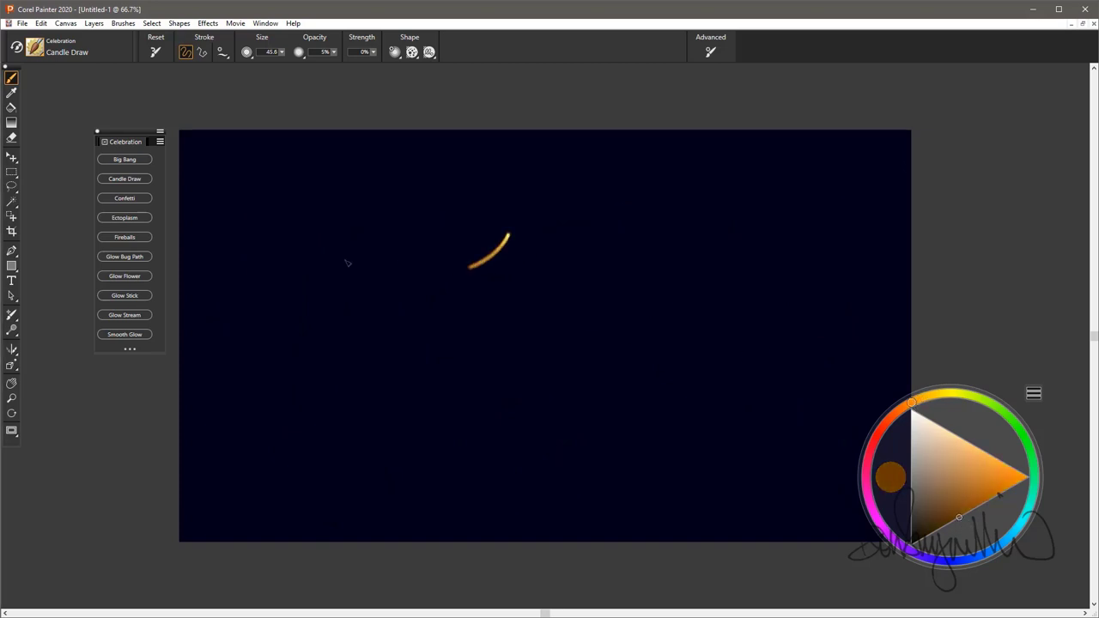
mouse_move(346, 263)
left_mouse_down()
mouse_move(298, 332)
mouse_move(363, 332)
mouse_move(405, 302)
mouse_move(553, 306)
mouse_move(388, 349)
mouse_move(466, 396)
left_mouse_up()
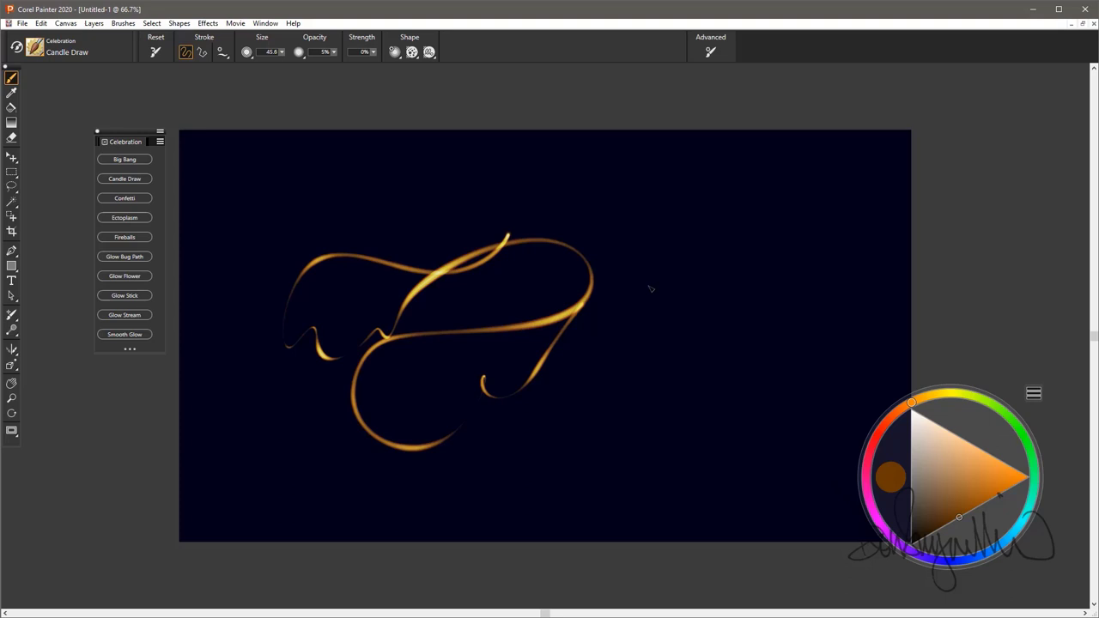
mouse_move(650, 290)
left_mouse_down()
mouse_move(578, 389)
mouse_move(661, 441)
left_mouse_up()
mouse_move(815, 298)
left_mouse_down()
mouse_move(434, 204)
mouse_move(251, 344)
mouse_move(563, 448)
mouse_move(809, 301)
left_mouse_up()
mouse_move(507, 313)
left_mouse_down()
mouse_move(410, 364)
mouse_move(384, 319)
left_mouse_up()
left_click_drag(519, 449, 657, 356)
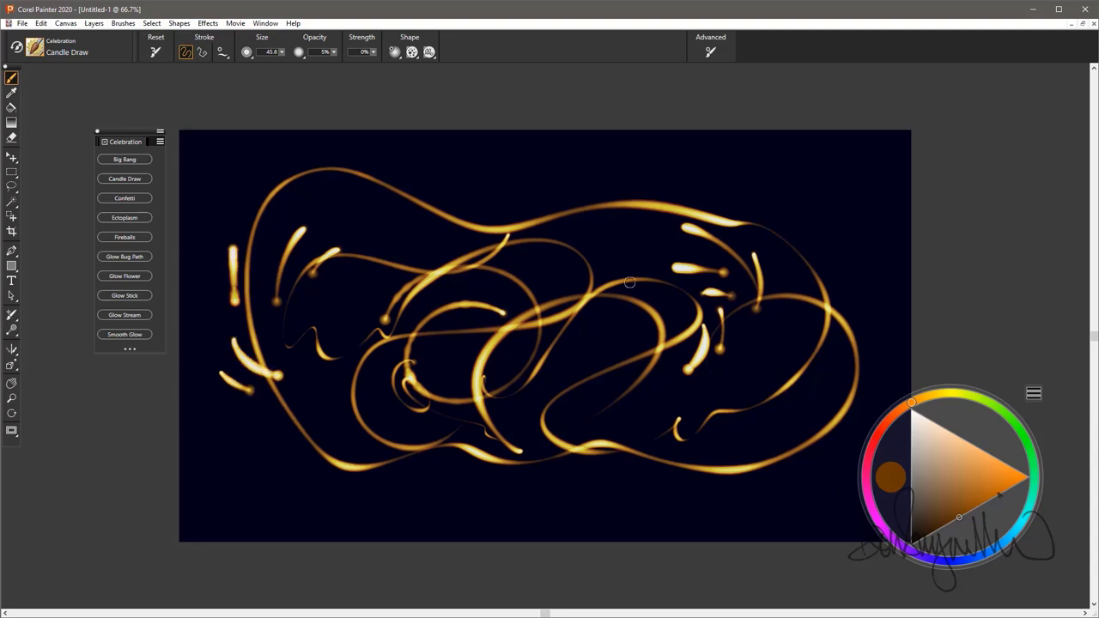
key("ctrl+a")
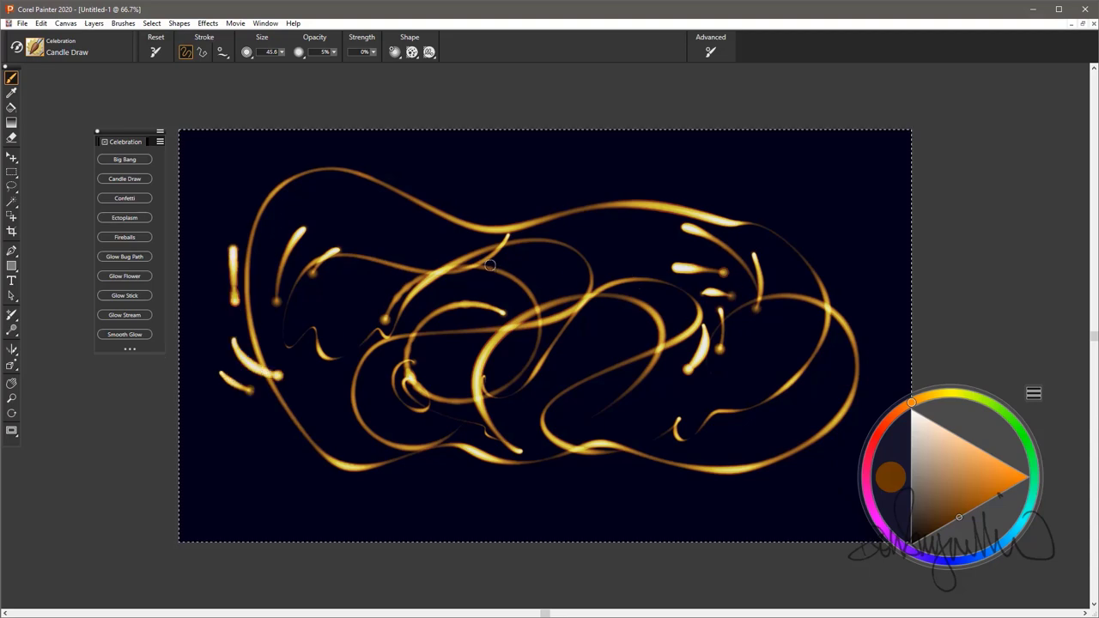
key("Delete")
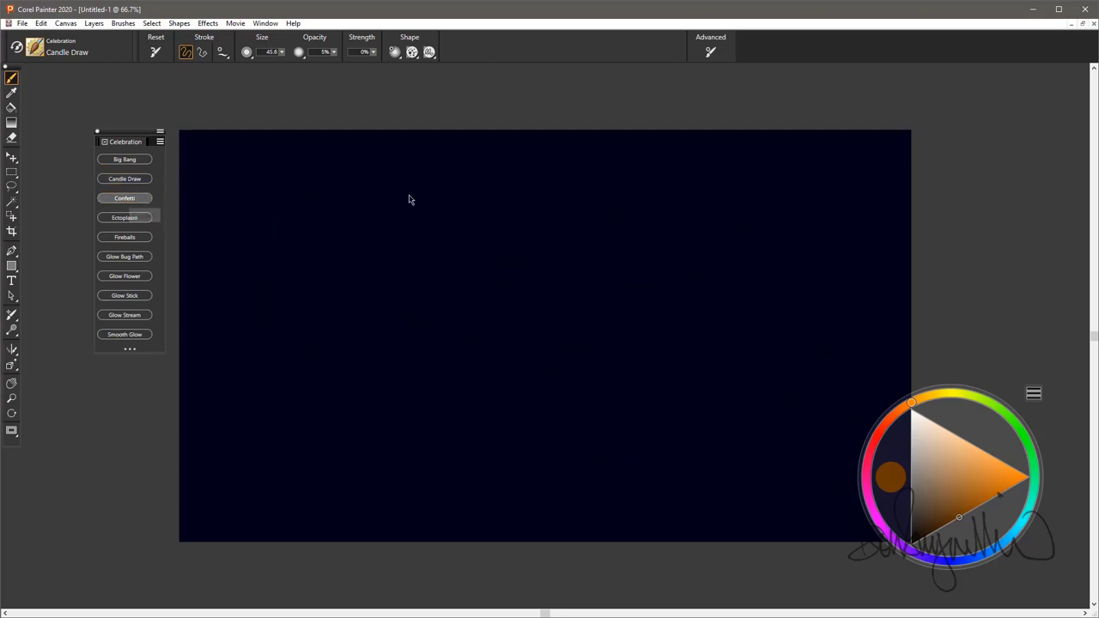
Scatter violet-blue specks across the canvas with the Confetti brush
left_click(903, 548)
left_click(984, 492)
mouse_move(730, 273)
left_mouse_down()
mouse_move(667, 338)
mouse_move(492, 300)
mouse_move(316, 413)
left_mouse_up()
mouse_move(588, 413)
left_mouse_down()
mouse_move(790, 388)
mouse_move(818, 350)
mouse_move(698, 299)
left_mouse_up()
Layer yellow, red and green confetti over the violet-blue specks
left_click(957, 396)
mouse_move(799, 297)
left_mouse_down()
mouse_move(755, 292)
mouse_move(390, 370)
left_mouse_up()
left_click(878, 428)
mouse_move(747, 397)
left_mouse_down()
mouse_move(395, 334)
mouse_move(593, 300)
left_mouse_up()
left_click(1036, 455)
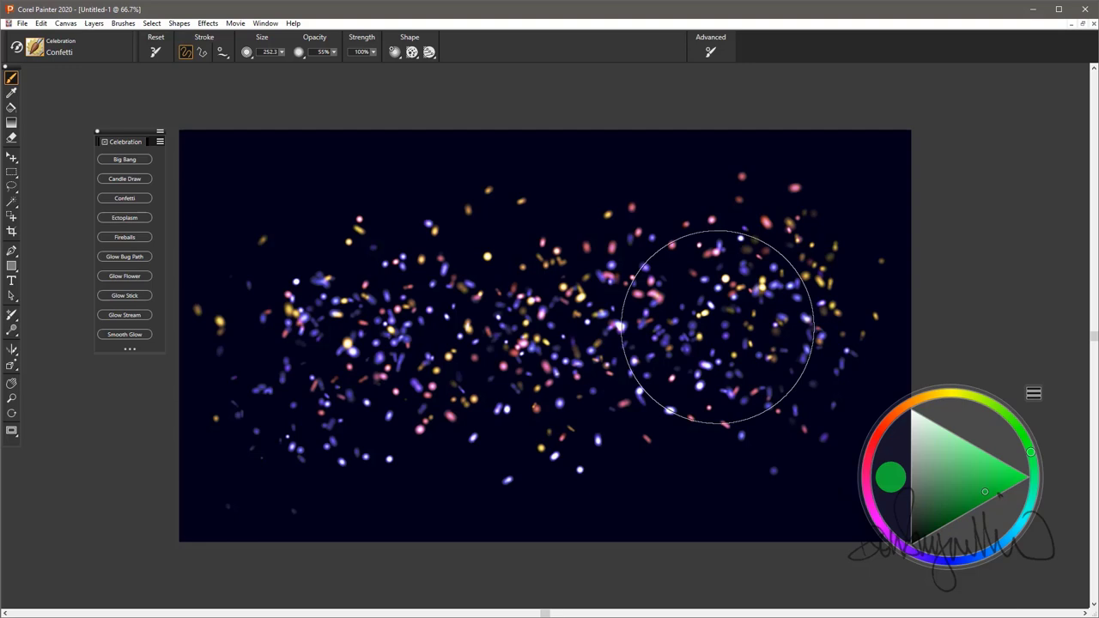
mouse_move(711, 331)
left_mouse_down()
mouse_move(292, 310)
mouse_move(609, 318)
left_mouse_up()
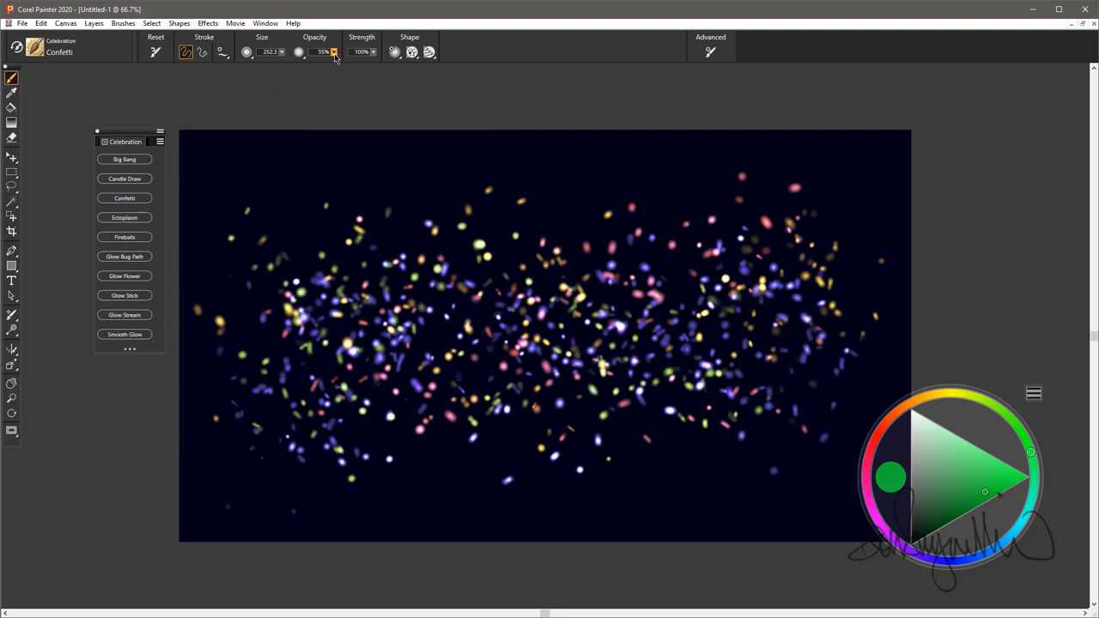
Scatter more green confetti across the upper part of the canvas at 100% opacity and switch the colour to orange
left_click_drag(335, 52, 434, 65)
left_click_drag(557, 243, 369, 261)
left_click(912, 403)
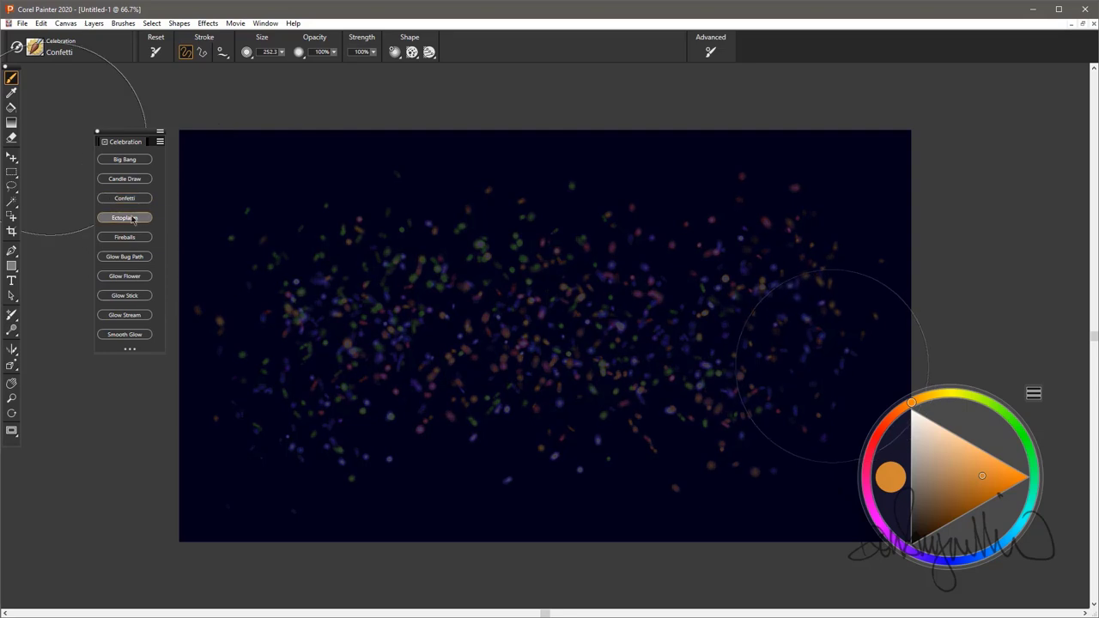
Paint an arch of wispy blue strands across the canvas with the Ectoplasm brush
left_click(133, 220)
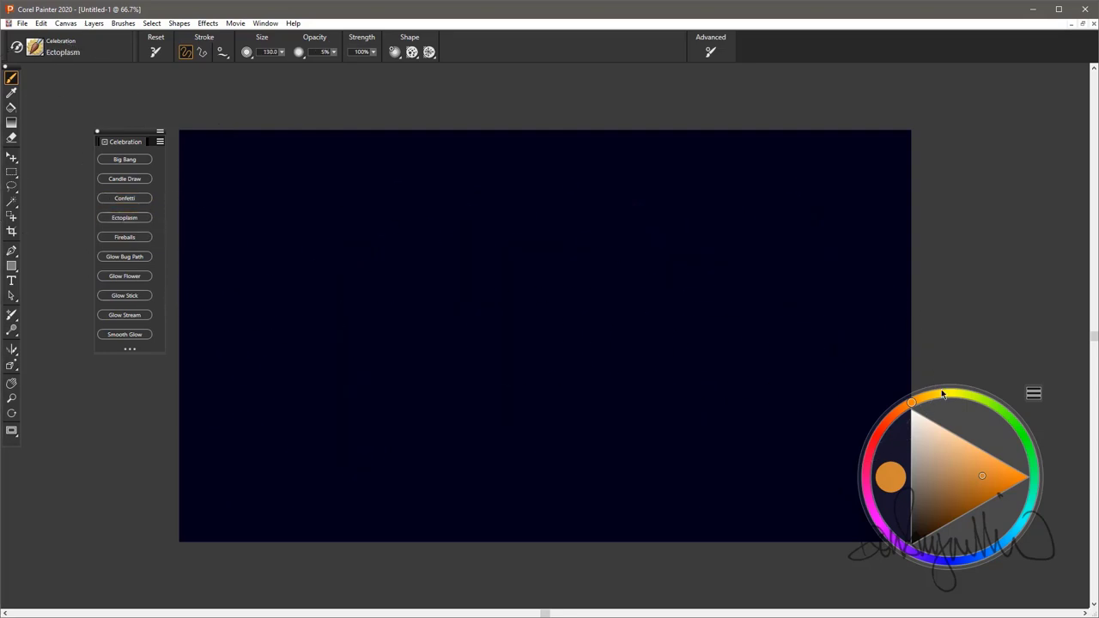
left_click_drag(995, 554, 1008, 546)
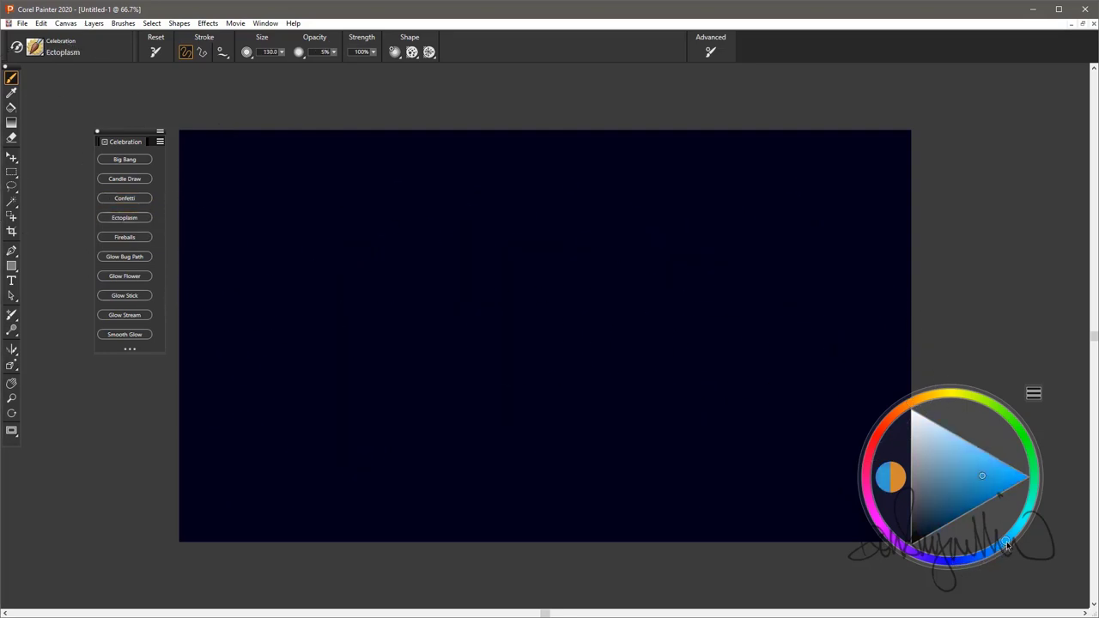
mouse_move(369, 421)
left_mouse_down()
mouse_move(446, 309)
mouse_move(558, 275)
left_mouse_up()
mouse_move(506, 355)
left_mouse_down()
mouse_move(326, 352)
mouse_move(403, 421)
mouse_move(464, 292)
mouse_move(600, 332)
mouse_move(515, 326)
mouse_move(515, 223)
mouse_move(755, 283)
mouse_move(807, 421)
left_mouse_up()
mouse_move(603, 338)
left_mouse_down()
mouse_move(549, 258)
mouse_move(712, 292)
mouse_move(533, 258)
mouse_move(318, 309)
mouse_move(430, 254)
mouse_move(597, 317)
left_mouse_up()
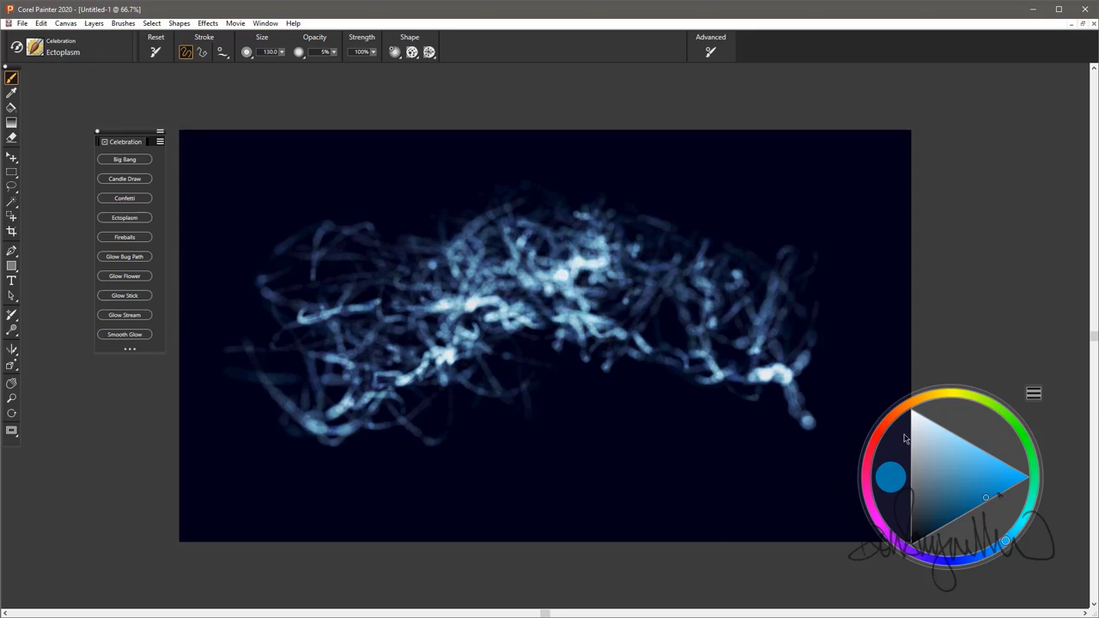
mouse_move(699, 354)
left_mouse_down()
mouse_move(606, 214)
mouse_move(420, 296)
mouse_move(394, 403)
mouse_move(712, 360)
mouse_move(627, 339)
left_mouse_up()
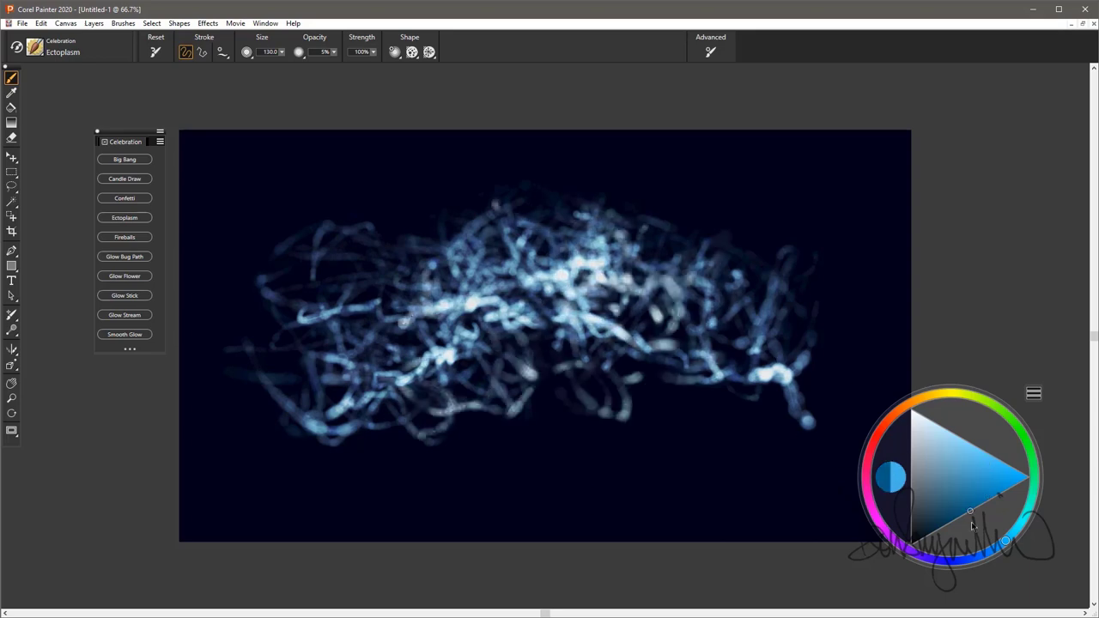
Paint bright blue Ectoplasm strands over the arch at 76% opacity and clear the whole canvas
left_click(334, 52)
left_click(367, 66)
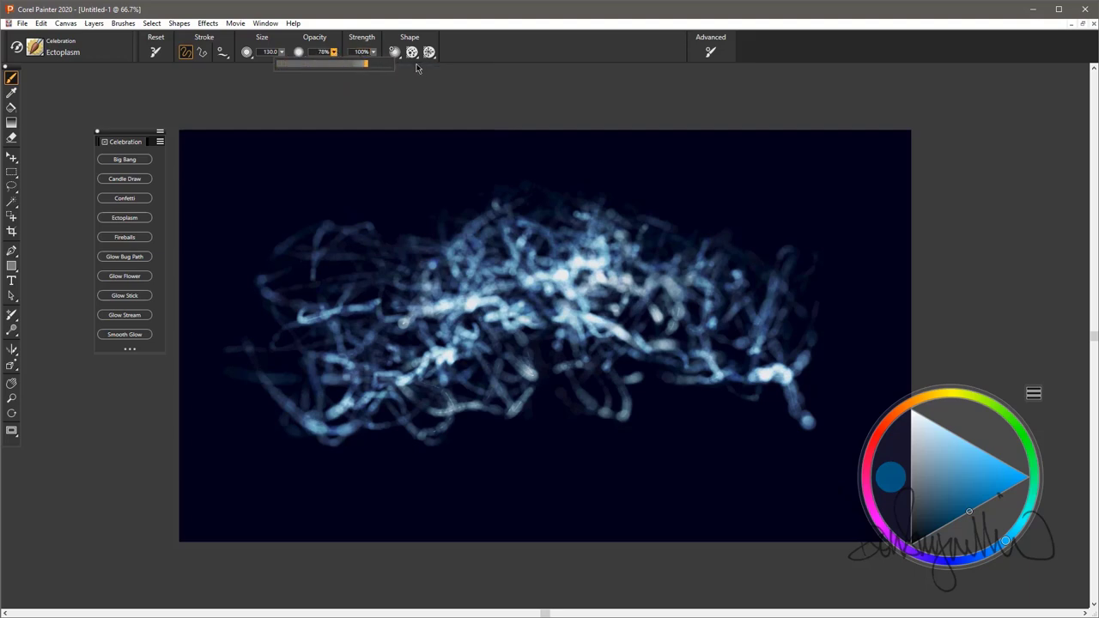
mouse_move(520, 253)
left_mouse_down()
mouse_move(305, 309)
mouse_move(678, 305)
mouse_move(699, 360)
mouse_move(515, 313)
left_mouse_up()
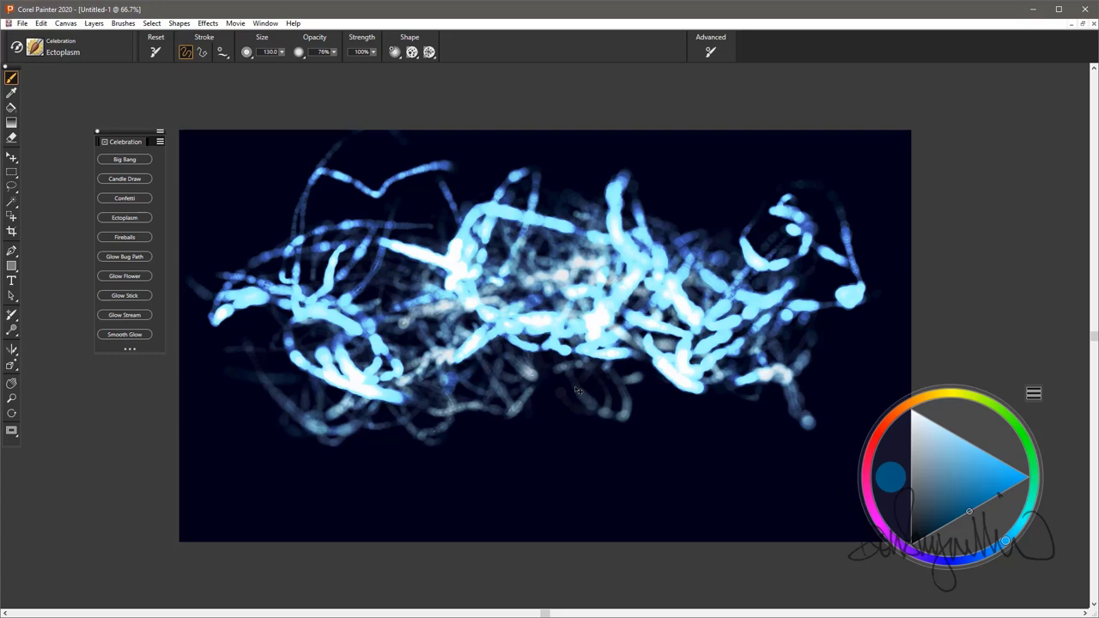
key("ctrl+a")
key("Delete")
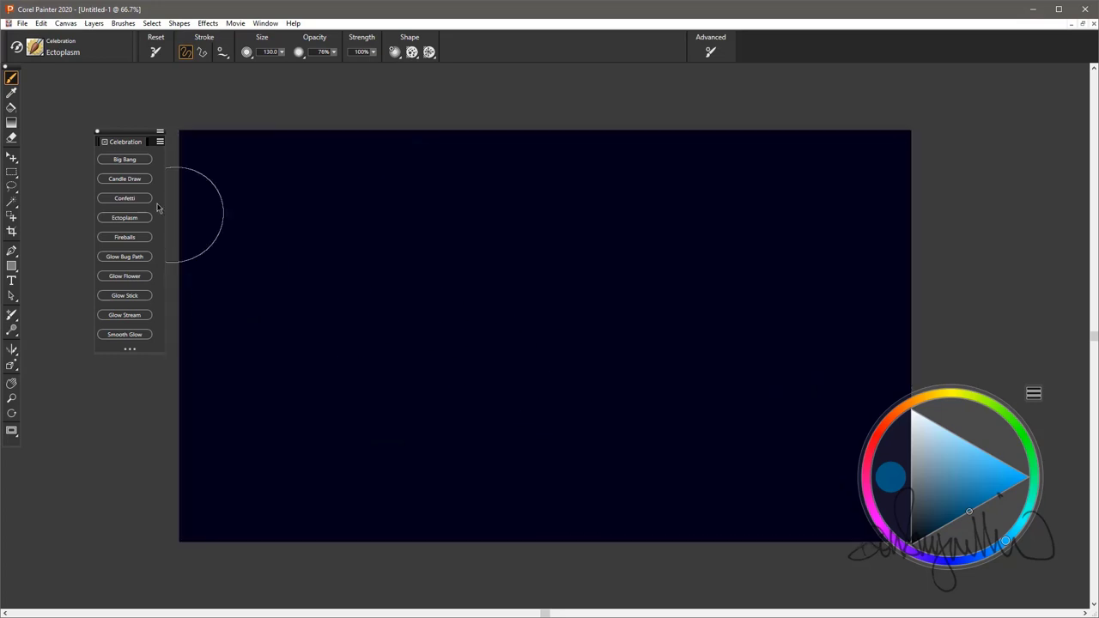
Paint glowing orange clouds across the canvas with the Fireballs brush, reducing the brush size to about 268
left_click(126, 238)
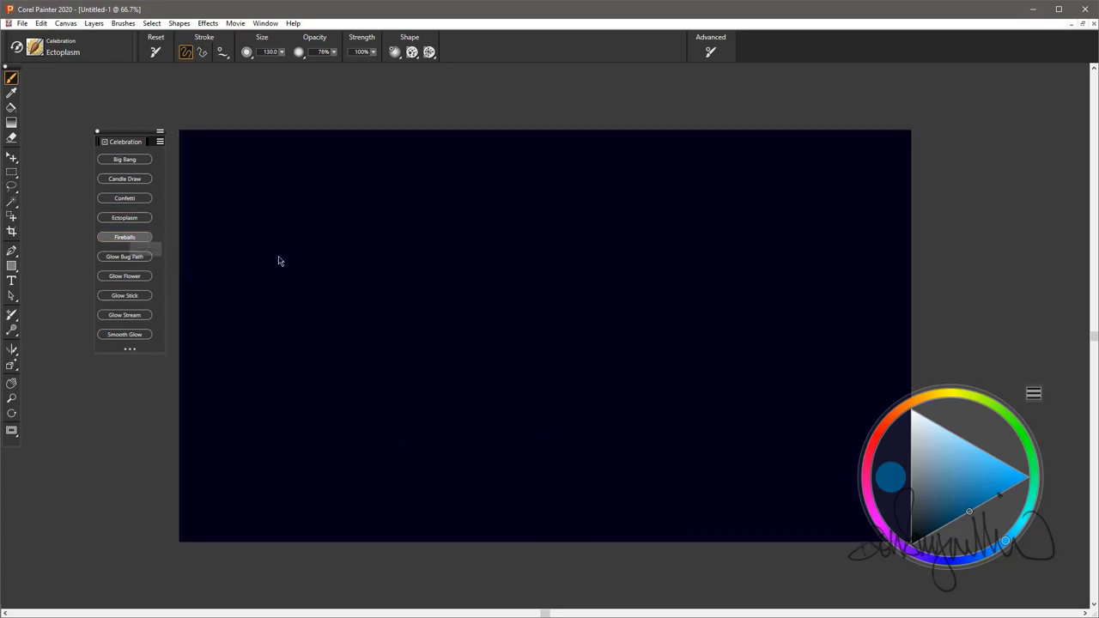
left_click(919, 401)
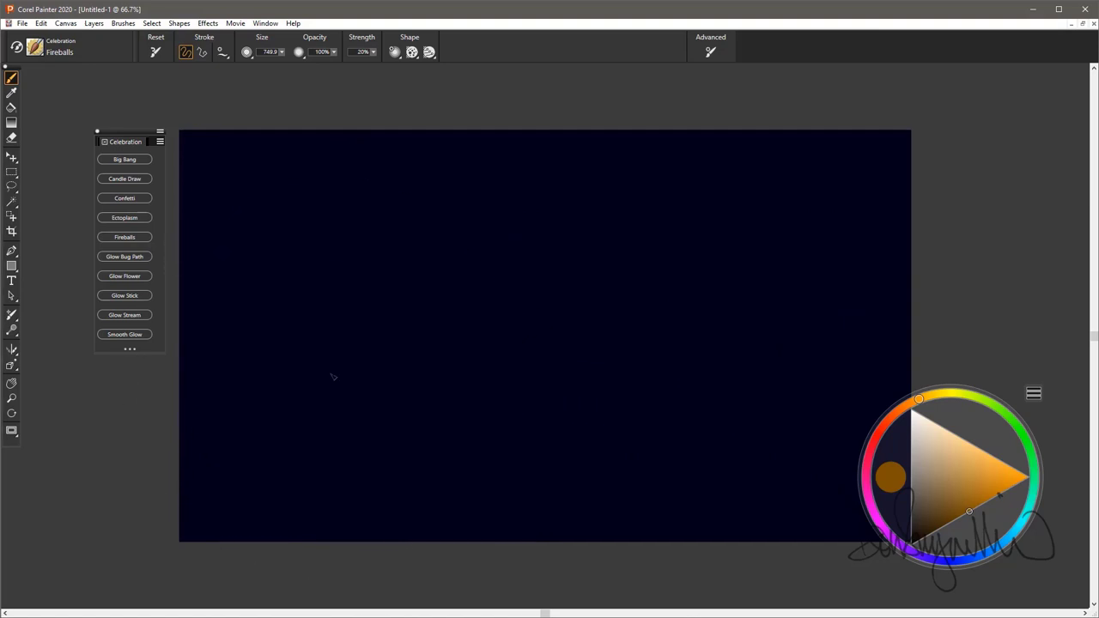
mouse_move(334, 375)
left_mouse_down()
mouse_move(569, 329)
mouse_move(657, 295)
mouse_move(533, 367)
mouse_move(276, 430)
mouse_move(494, 436)
mouse_move(545, 414)
mouse_move(678, 397)
mouse_move(700, 378)
mouse_move(669, 351)
mouse_move(791, 273)
mouse_move(602, 236)
mouse_move(418, 304)
mouse_move(533, 277)
mouse_move(324, 272)
mouse_move(252, 303)
mouse_move(351, 298)
mouse_move(482, 243)
mouse_move(358, 275)
mouse_move(351, 313)
mouse_move(459, 368)
mouse_move(584, 386)
mouse_move(780, 355)
mouse_move(653, 327)
mouse_move(688, 372)
mouse_move(645, 416)
mouse_move(567, 364)
mouse_move(435, 405)
mouse_move(328, 366)
mouse_move(203, 395)
mouse_move(362, 422)
mouse_move(522, 426)
mouse_move(569, 250)
left_mouse_up()
mouse_move(691, 205)
left_mouse_down()
mouse_move(428, 229)
mouse_move(357, 250)
mouse_move(727, 218)
mouse_move(637, 254)
left_mouse_up()
mouse_move(567, 277)
left_mouse_down()
mouse_move(639, 358)
mouse_move(629, 324)
left_mouse_up()
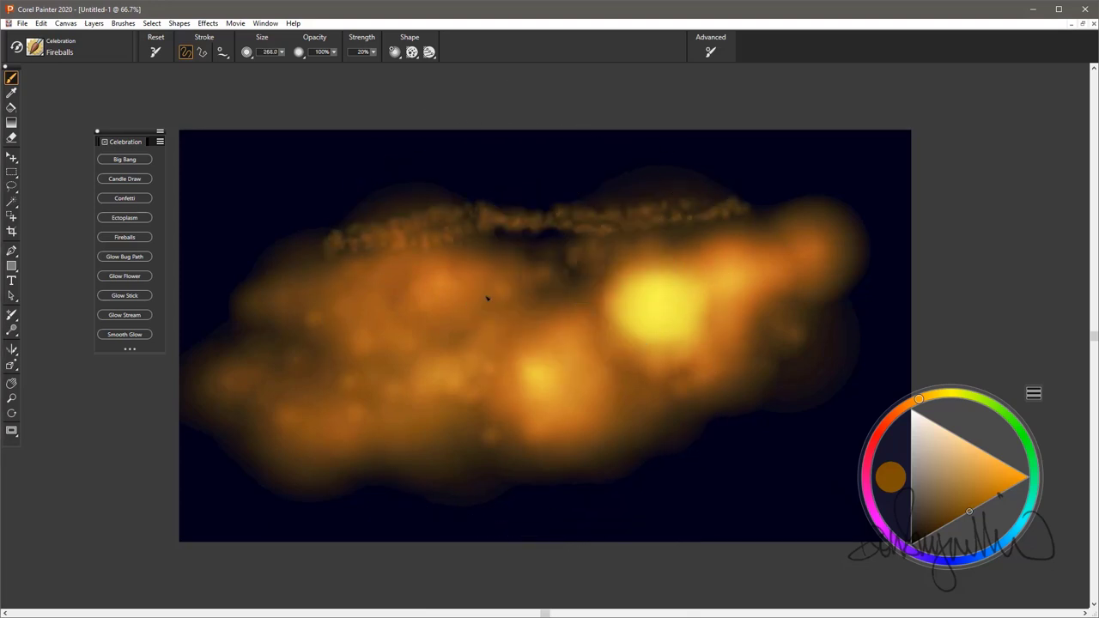
Extend the fire cloud toward the lower right and add red-orange Fireballs strokes along its edges
mouse_move(486, 297)
left_mouse_down()
mouse_move(795, 247)
mouse_move(756, 395)
mouse_move(601, 468)
left_mouse_up()
left_click_drag(674, 404, 822, 502)
mouse_move(779, 377)
left_mouse_down()
mouse_move(625, 440)
mouse_move(687, 404)
mouse_move(675, 425)
left_mouse_up()
left_click_drag(901, 403, 895, 414)
mouse_move(785, 344)
left_mouse_down()
mouse_move(747, 404)
mouse_move(698, 436)
mouse_move(828, 240)
mouse_move(532, 218)
mouse_move(349, 289)
mouse_move(437, 274)
left_mouse_up()
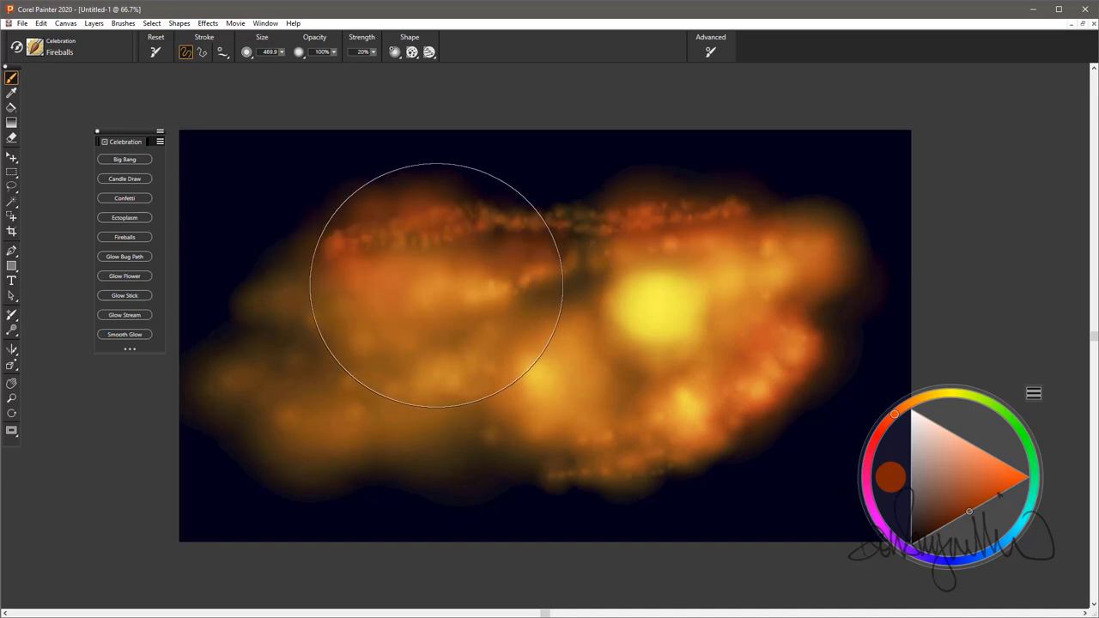
Clear the whole canvas and remove the selection
key("ctrl+a")
key("Delete")
key("ctrl+d")
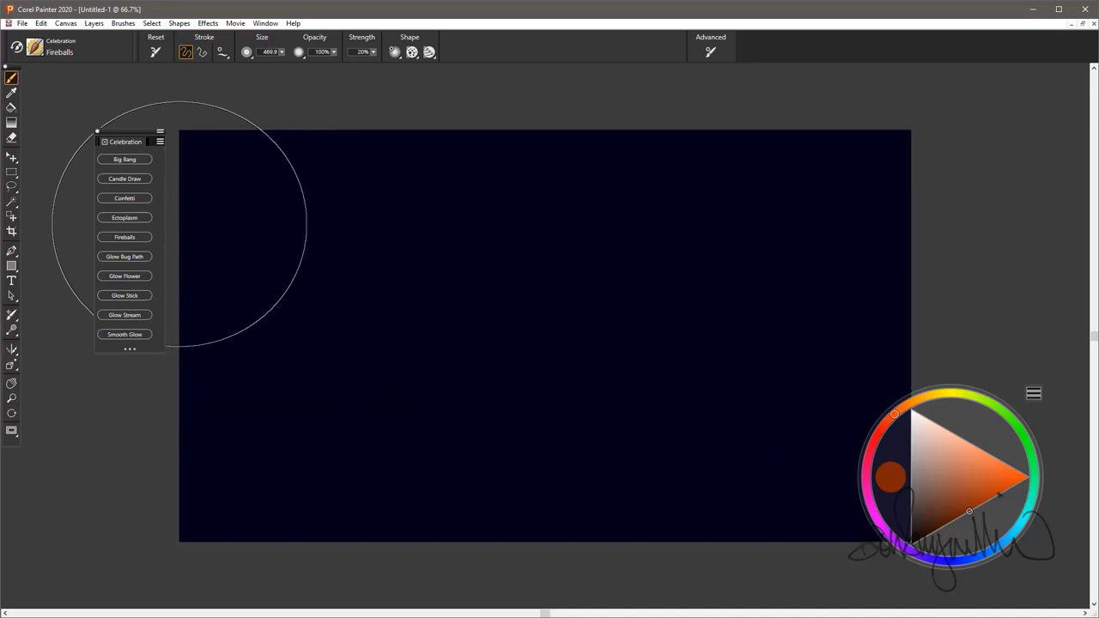
Paint curving green glow trails and scattered dots across the canvas with the Glow Bug Path brush
left_click(151, 257)
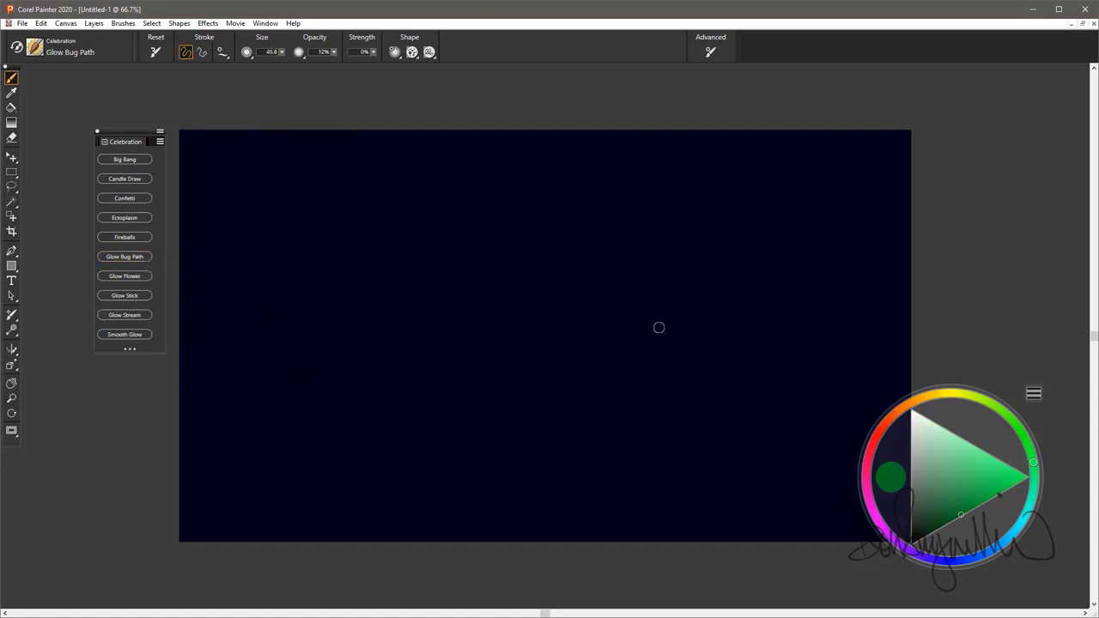
mouse_move(249, 429)
left_mouse_down()
mouse_move(380, 235)
mouse_move(405, 284)
mouse_move(370, 418)
mouse_move(539, 429)
mouse_move(481, 317)
mouse_move(521, 338)
mouse_move(644, 353)
left_mouse_up()
mouse_move(702, 427)
left_mouse_down()
mouse_move(690, 231)
mouse_move(528, 238)
left_mouse_up()
left_click_drag(758, 260, 735, 429)
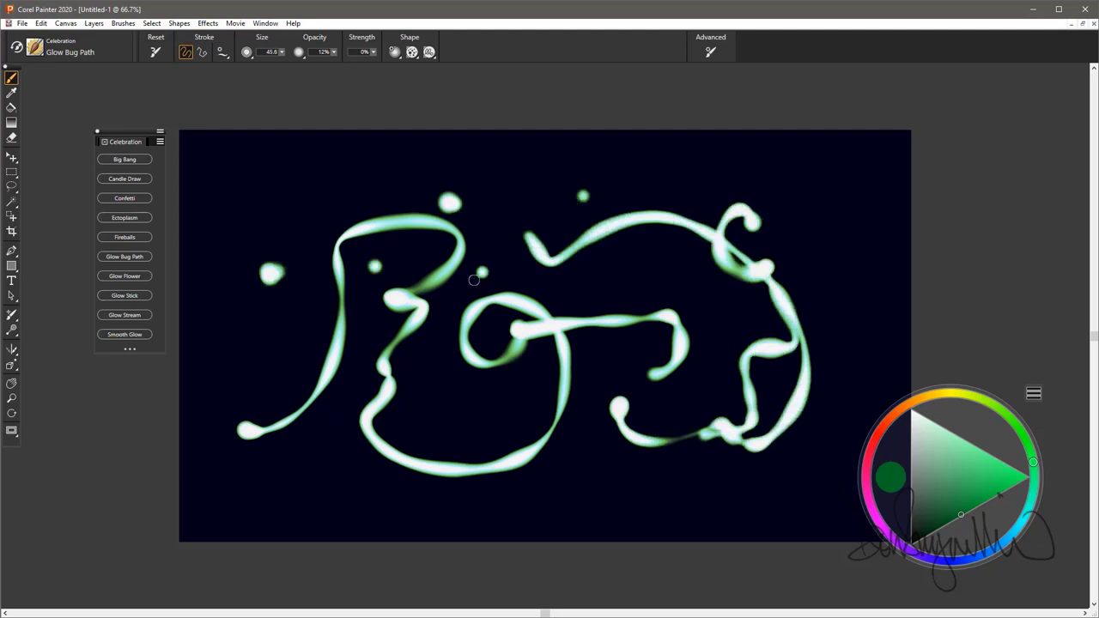
left_click_drag(775, 270, 520, 319)
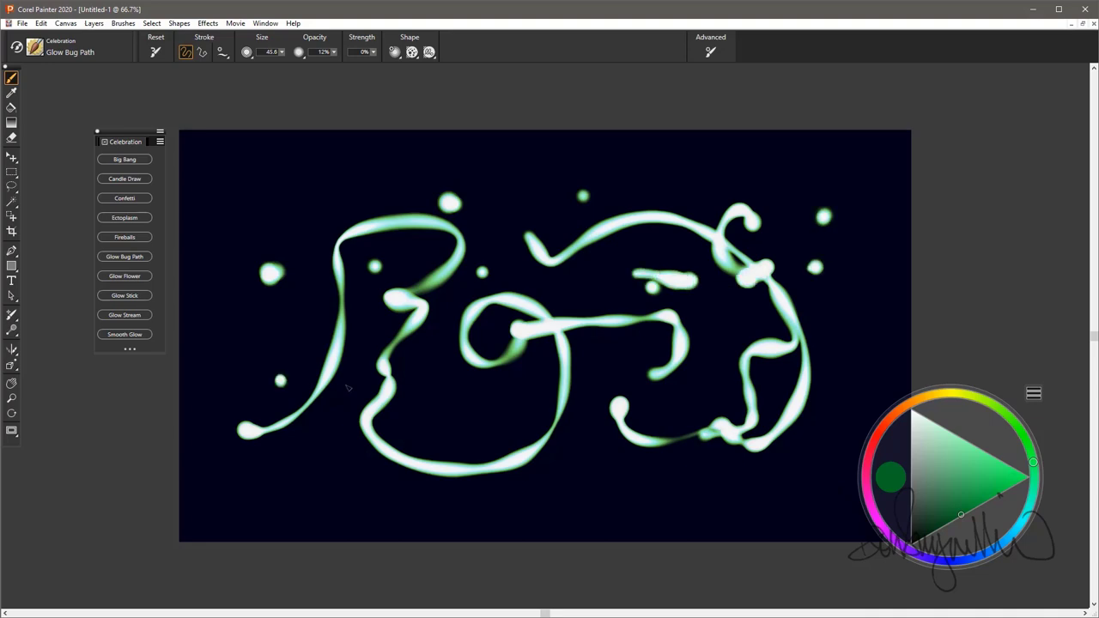
Add more green Glow Bug Path trails and short dabs around the existing ones, and clear the whole canvas
left_click_drag(277, 381, 435, 414)
mouse_move(591, 481)
left_mouse_down()
mouse_move(781, 403)
mouse_move(865, 320)
left_mouse_up()
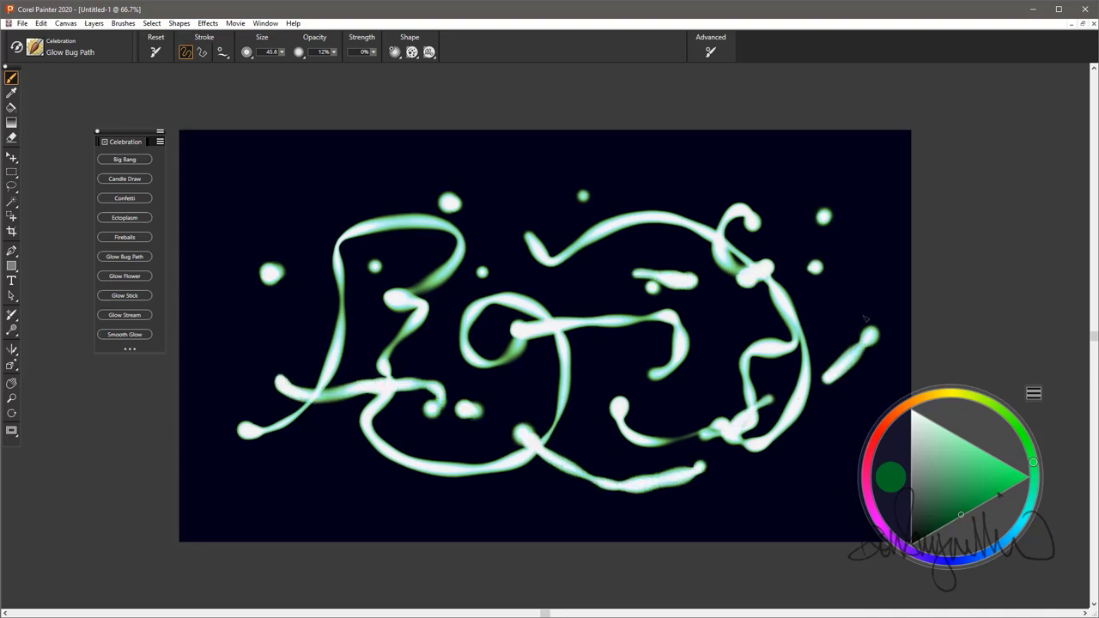
mouse_move(650, 290)
left_mouse_down()
mouse_move(508, 235)
mouse_move(309, 187)
left_mouse_up()
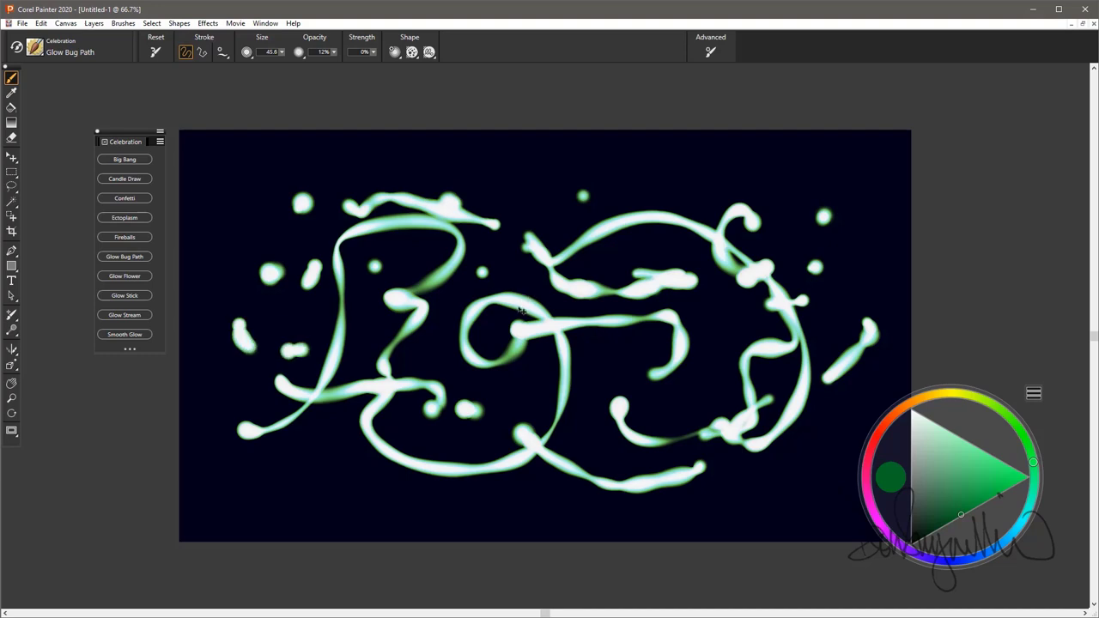
key("ctrl+a")
key("Delete")
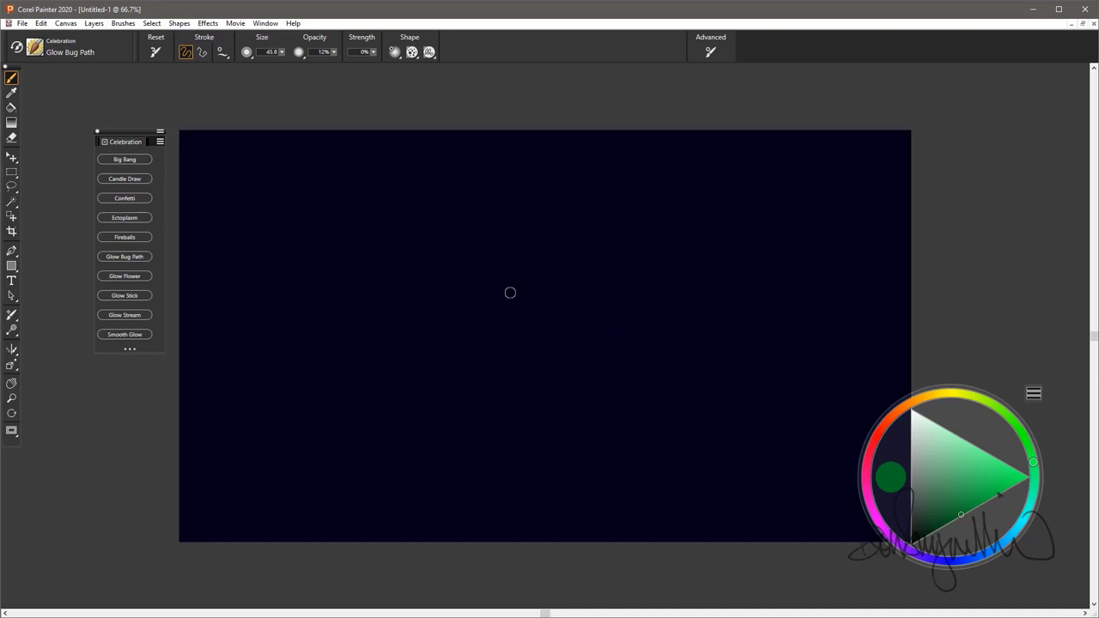
Paint three glowing orange rings side by side across the canvas with the Glow Flower brush
left_click(124, 276)
left_click(904, 407)
left_click_drag(505, 290, 524, 303)
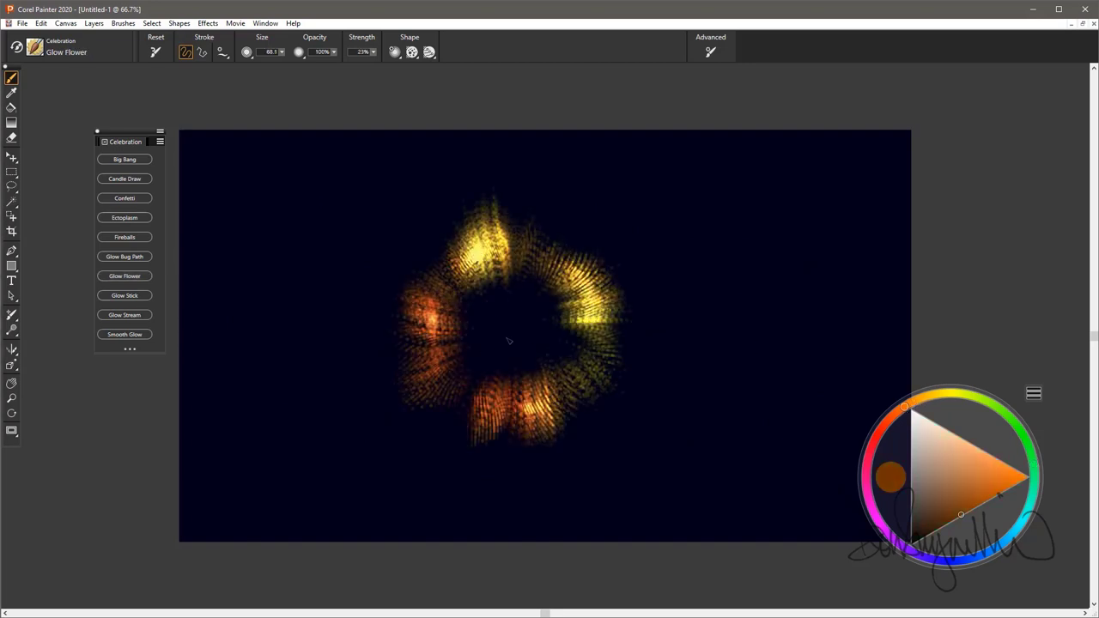
left_click_drag(507, 341, 509, 342)
left_click_drag(687, 345, 688, 347)
left_click_drag(339, 297, 337, 298)
Switch the colour to yellow and add Glow Flower rings above and below the gap between the middle and right rings
left_click(960, 396)
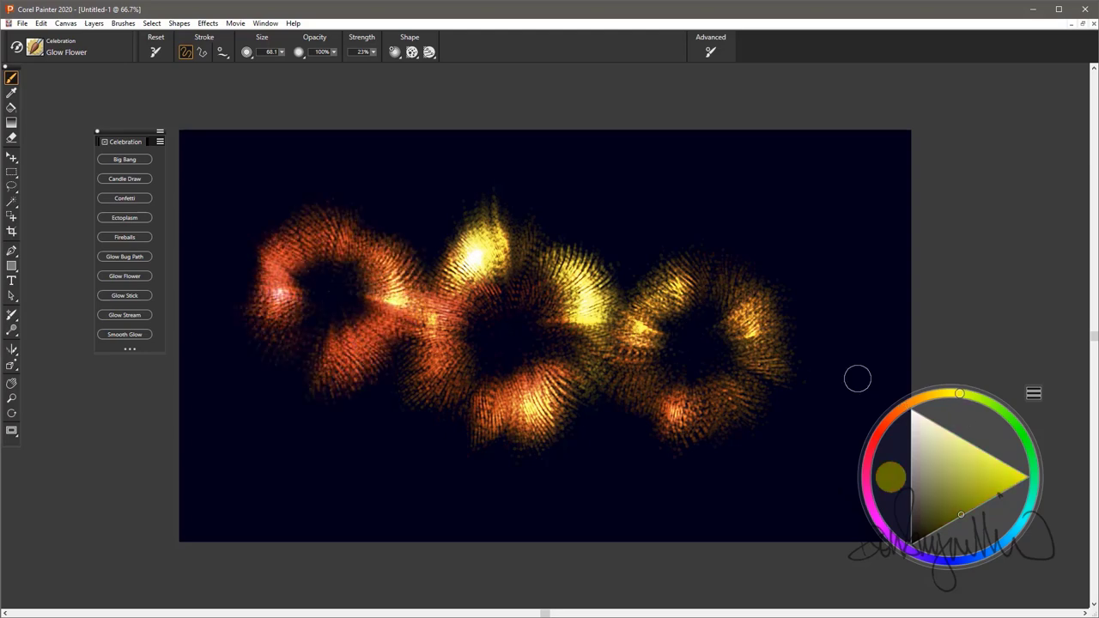
left_click_drag(614, 369, 614, 369)
left_click_drag(616, 284, 662, 279)
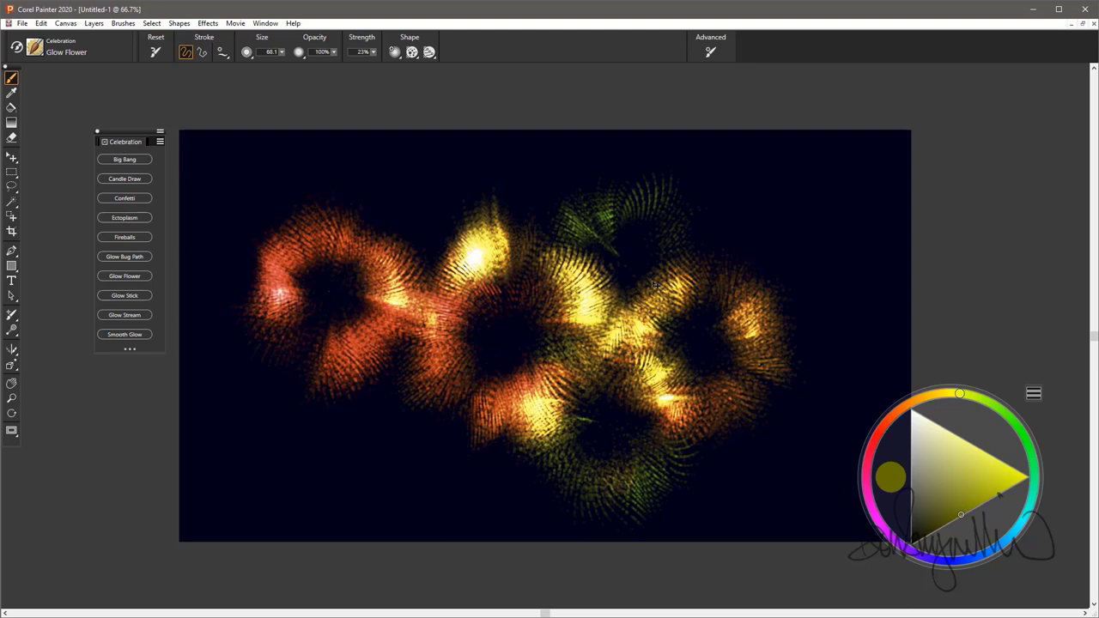
Clear the canvas and paint long wavy Glow Flower bands across it, first in yellow and over them in orange
key("ctrl+a")
key("Delete")
key("ctrl+d")
mouse_move(339, 391)
left_mouse_down()
mouse_move(760, 289)
mouse_move(594, 290)
mouse_move(335, 369)
mouse_move(340, 387)
left_mouse_up()
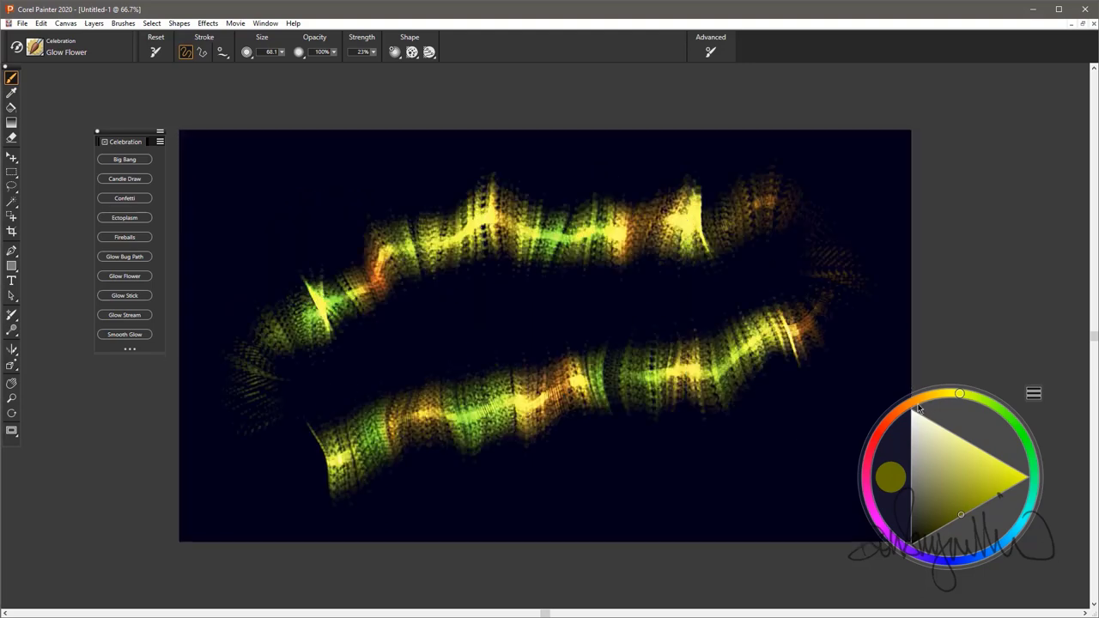
left_click(917, 400)
mouse_move(712, 262)
left_mouse_down()
mouse_move(601, 288)
mouse_move(313, 408)
mouse_move(516, 421)
mouse_move(798, 309)
mouse_move(412, 249)
mouse_move(284, 464)
mouse_move(515, 361)
mouse_move(429, 275)
mouse_move(632, 324)
mouse_move(760, 477)
left_mouse_up()
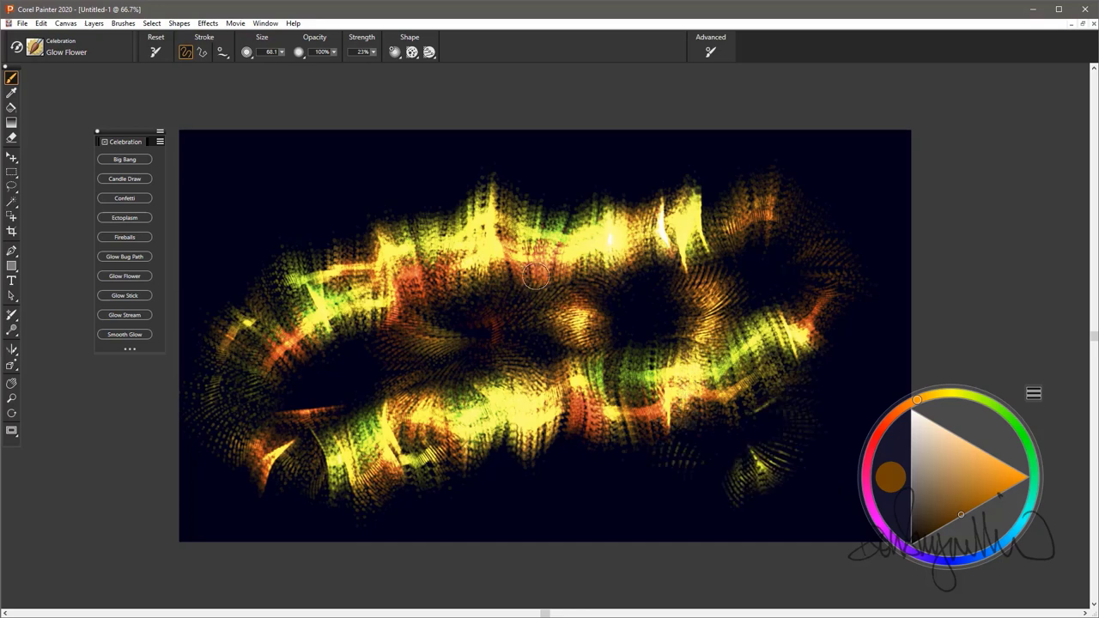
Clear the canvas and cover it with overlapping rows of yellow-green strokes using the Glow Stick brush
key("ctrl+a")
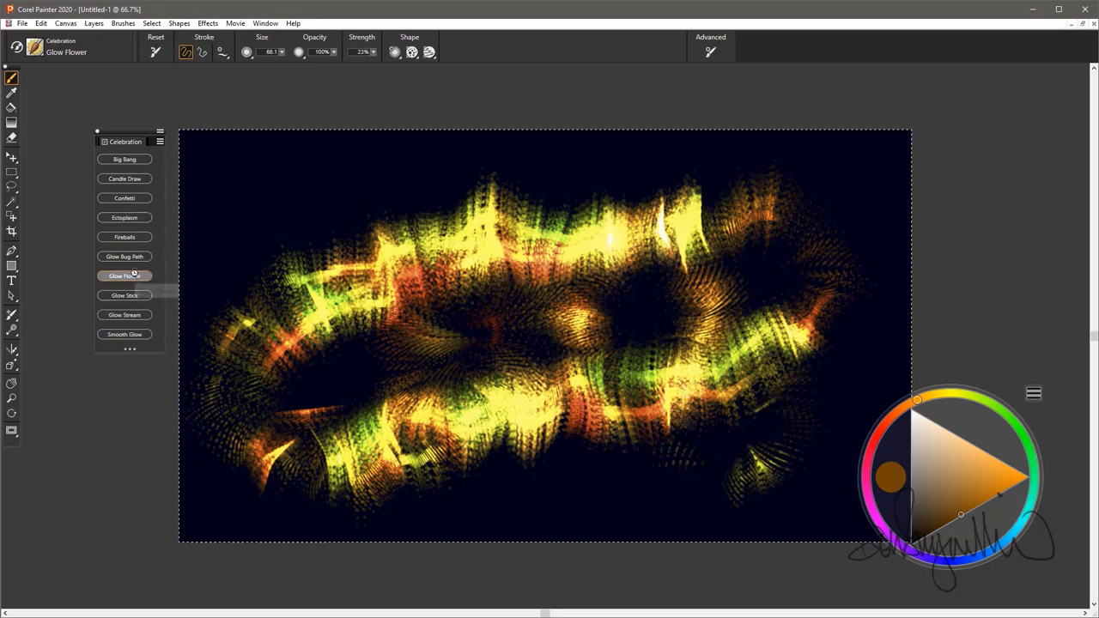
key("Delete")
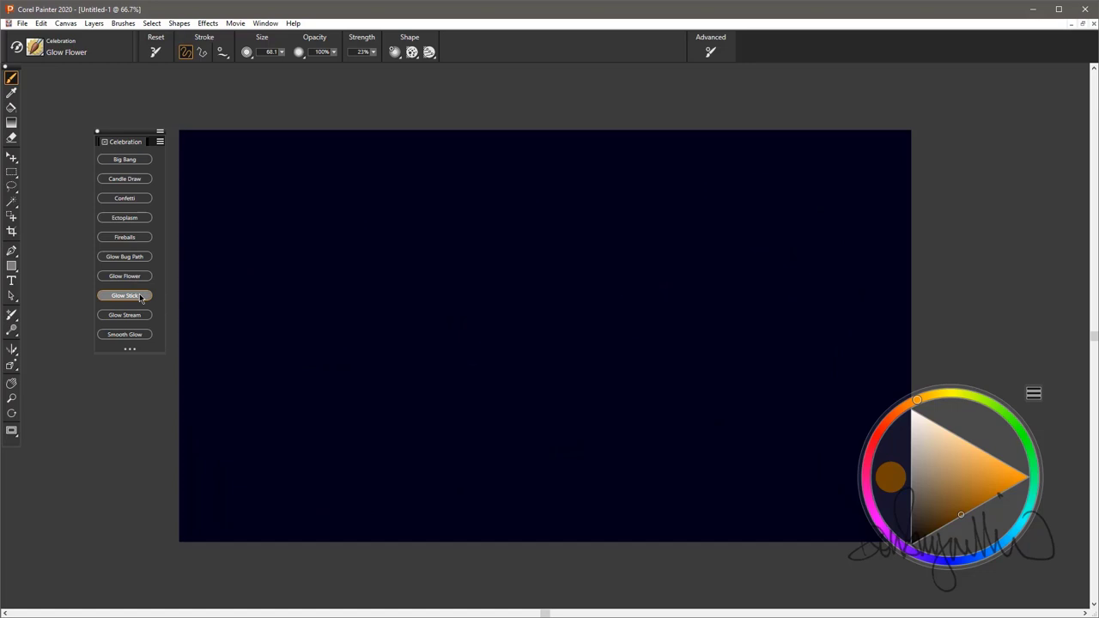
left_click(978, 398)
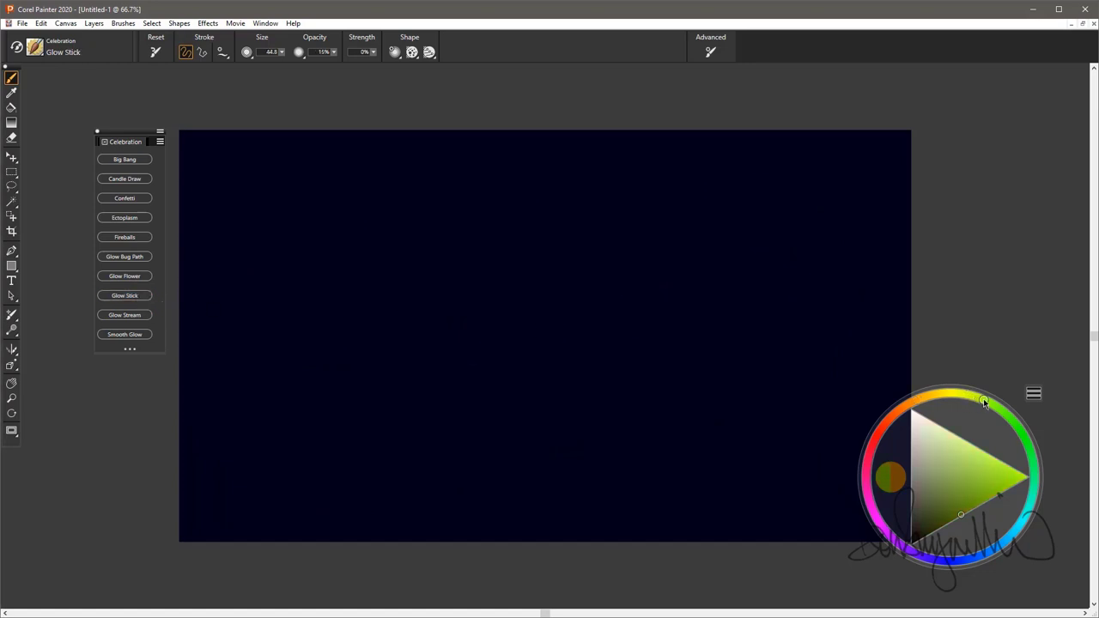
mouse_move(219, 299)
left_mouse_down()
mouse_move(833, 292)
mouse_move(884, 275)
left_mouse_up()
mouse_move(850, 232)
left_mouse_down()
mouse_move(300, 242)
mouse_move(198, 190)
left_mouse_up()
mouse_move(319, 453)
left_mouse_down()
mouse_move(318, 444)
mouse_move(669, 506)
mouse_move(404, 284)
mouse_move(644, 395)
left_mouse_up()
mouse_move(251, 351)
left_mouse_down()
mouse_move(343, 405)
mouse_move(809, 333)
mouse_move(566, 236)
mouse_move(314, 258)
left_mouse_up()
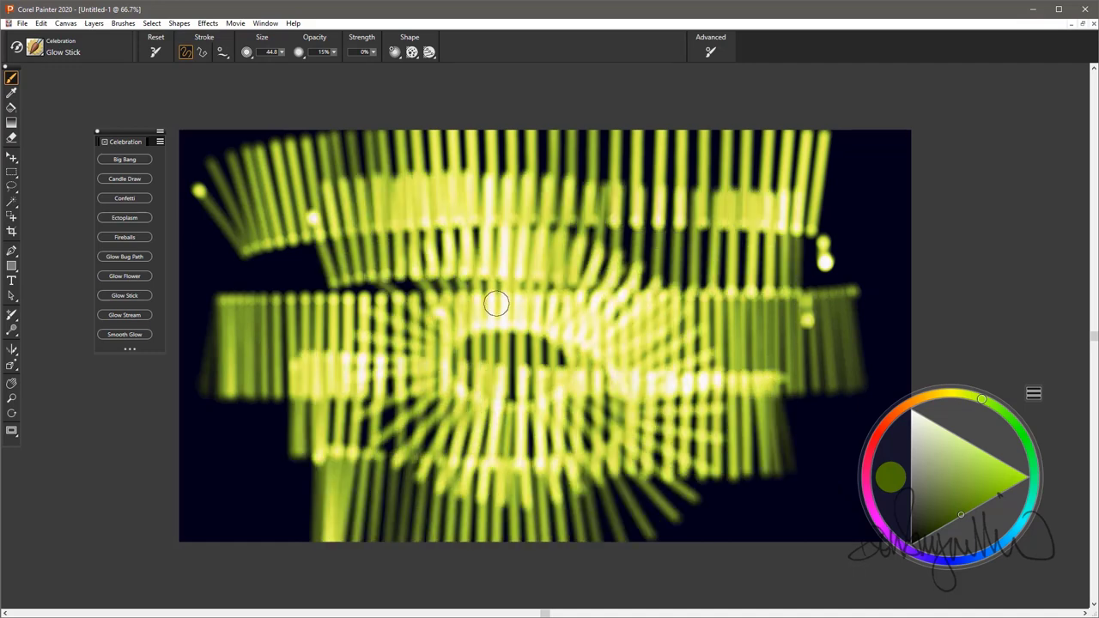
Clear the canvas and paint rows of darker and brighter green Glow Stick strokes at brush size 27.6
left_click(937, 530)
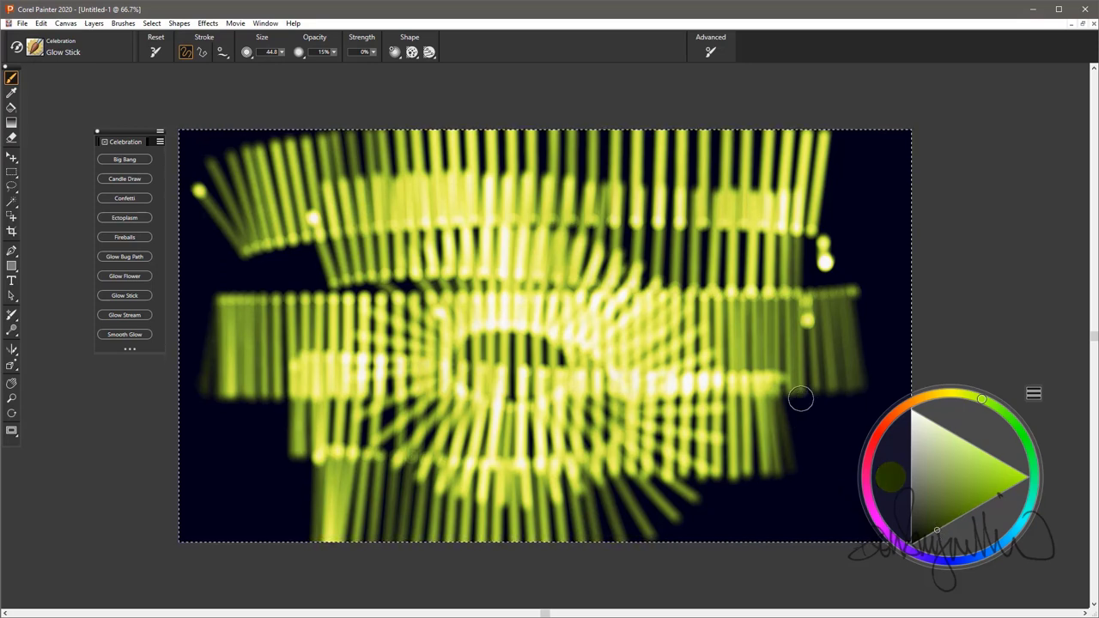
key("Delete")
left_click_drag(371, 346, 376, 352)
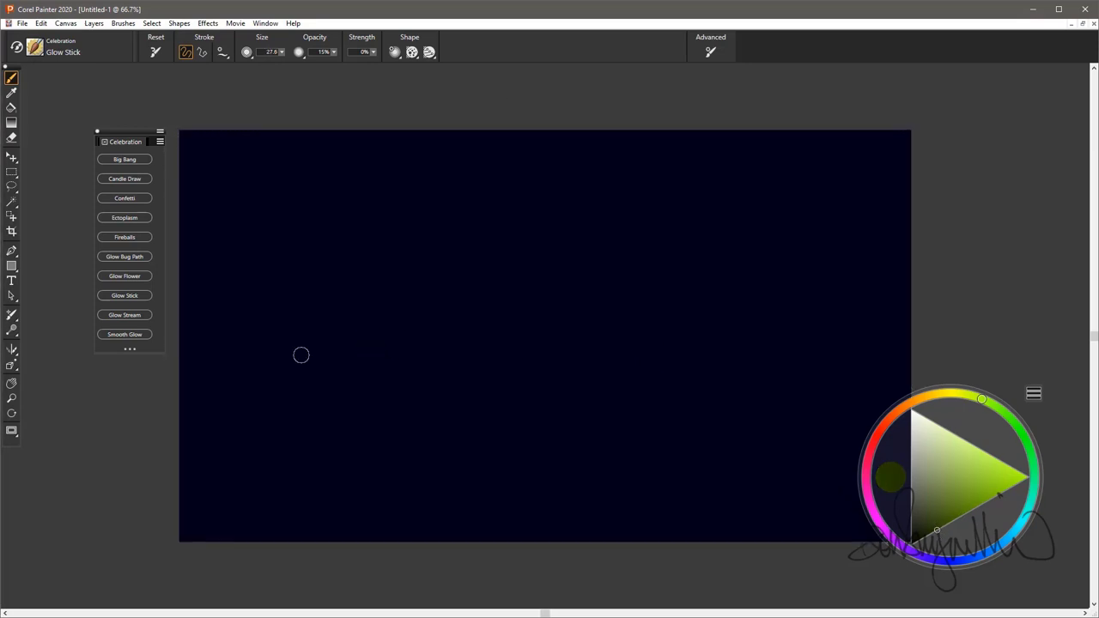
mouse_move(284, 360)
left_mouse_down()
mouse_move(515, 358)
mouse_move(786, 334)
left_mouse_up()
mouse_move(786, 296)
left_mouse_down()
mouse_move(562, 257)
mouse_move(266, 245)
left_mouse_up()
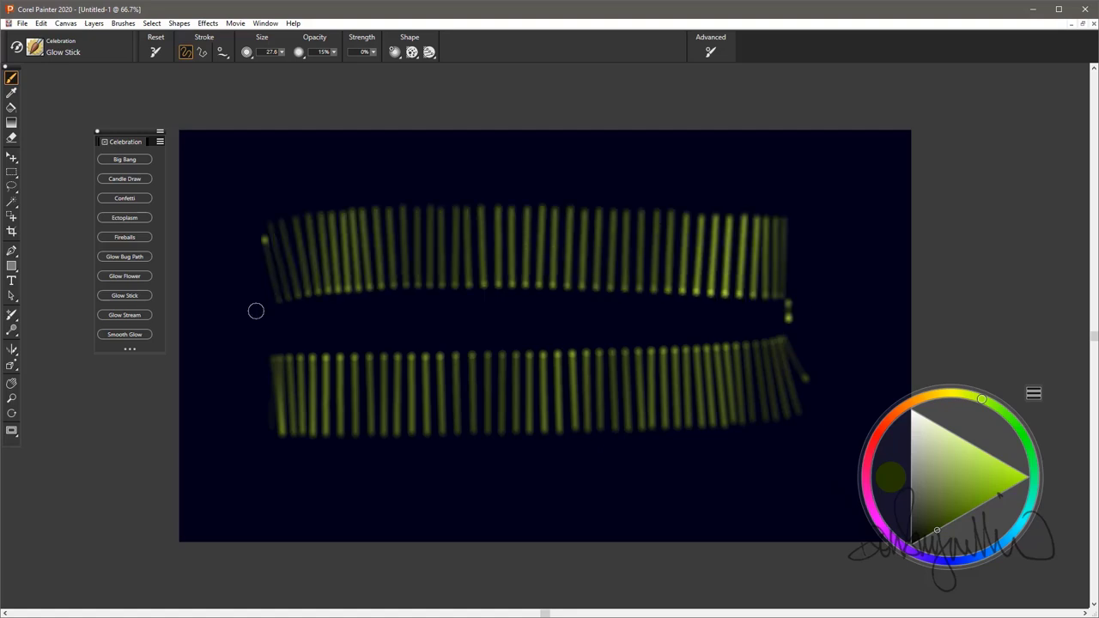
mouse_move(277, 319)
left_mouse_down()
mouse_move(610, 326)
mouse_move(814, 314)
mouse_move(378, 275)
mouse_move(274, 378)
mouse_move(748, 359)
mouse_move(794, 288)
left_mouse_up()
left_click(961, 519)
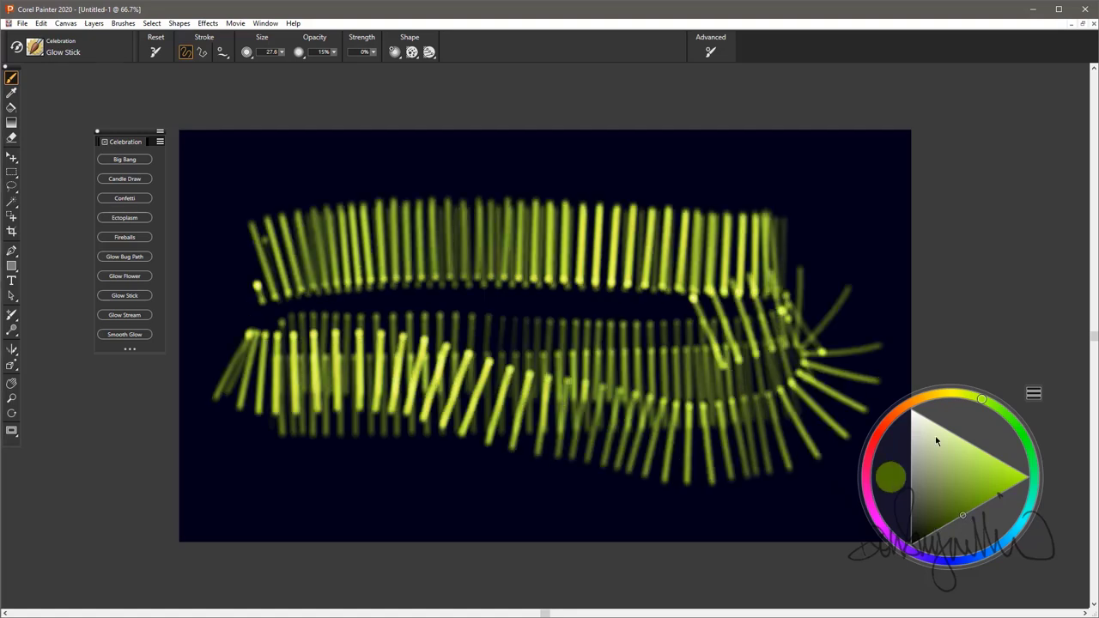
Clear the canvas, choose a darker green and paint looping, overlapping bands of Glow Stick strokes
key("ctrl+a")
left_click(932, 532)
key("Delete")
key("ctrl+d")
mouse_move(788, 291)
left_mouse_down()
mouse_move(781, 273)
mouse_move(313, 283)
mouse_move(777, 361)
left_mouse_up()
mouse_move(488, 401)
left_mouse_down()
mouse_move(335, 338)
mouse_move(292, 420)
left_mouse_up()
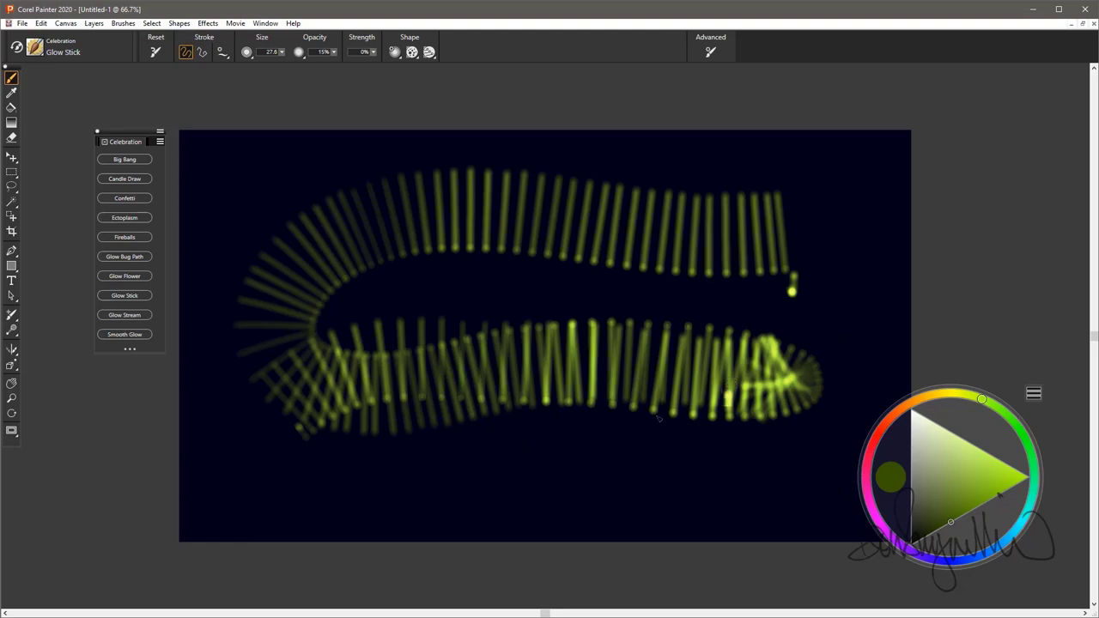
mouse_move(657, 416)
left_mouse_down()
mouse_move(292, 386)
mouse_move(704, 203)
mouse_move(416, 218)
left_mouse_up()
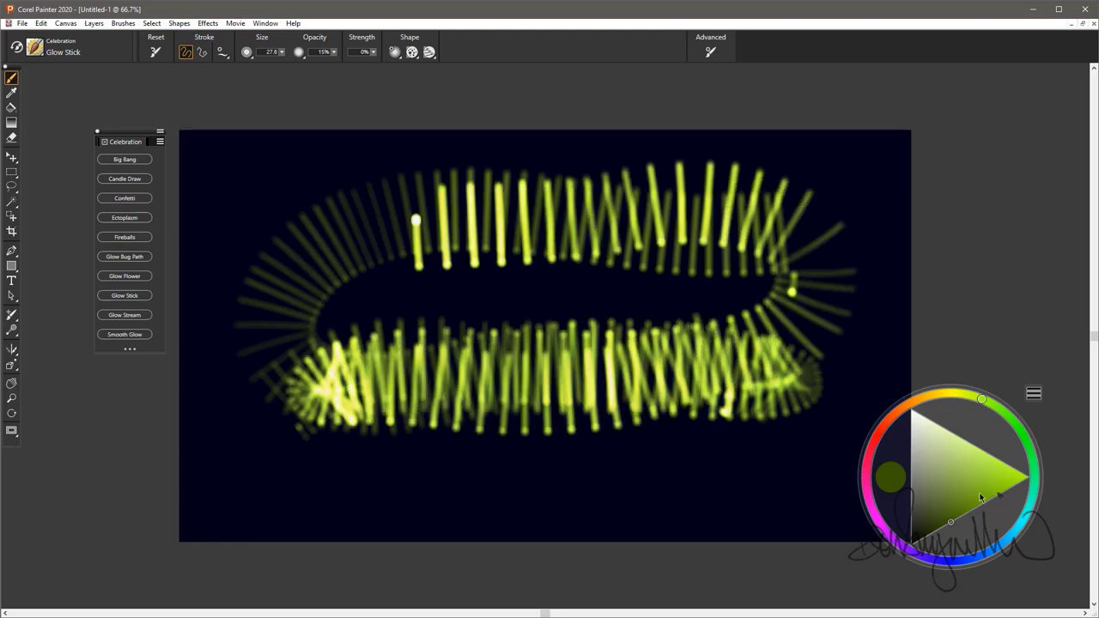
mouse_move(666, 318)
left_mouse_down()
mouse_move(305, 403)
mouse_move(633, 449)
mouse_move(819, 348)
mouse_move(587, 339)
mouse_move(800, 349)
left_mouse_up()
mouse_move(633, 251)
left_mouse_down()
mouse_move(465, 416)
mouse_move(536, 339)
mouse_move(340, 422)
left_mouse_up()
Clear the canvas and paint flowing Glow Stream ribbons across it in golden orange and red-orange
key("ctrl+a")
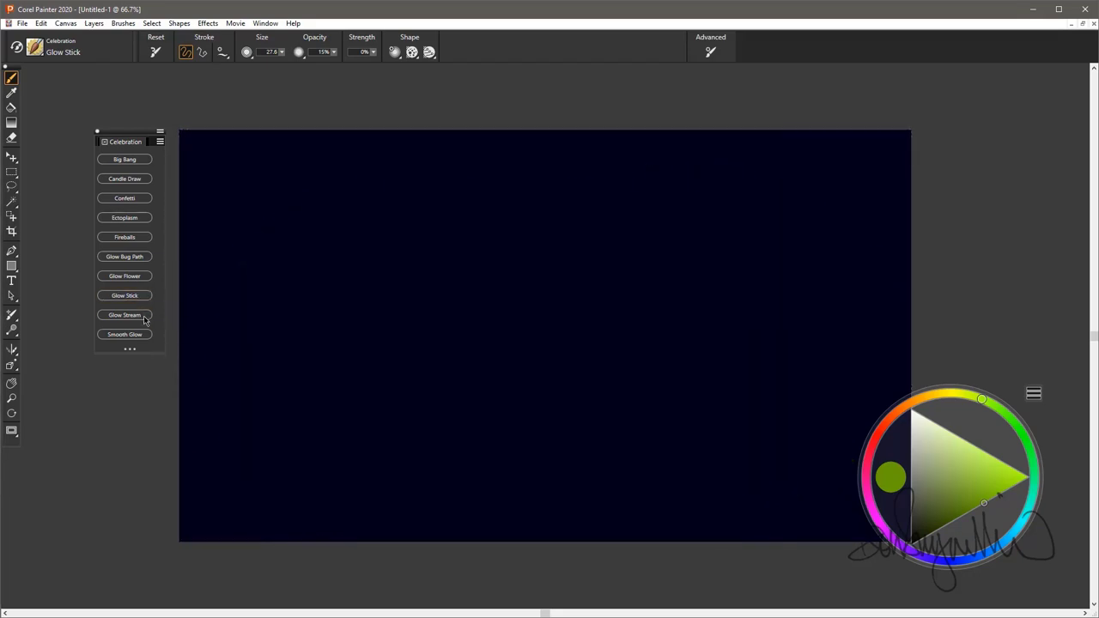
left_click(128, 315)
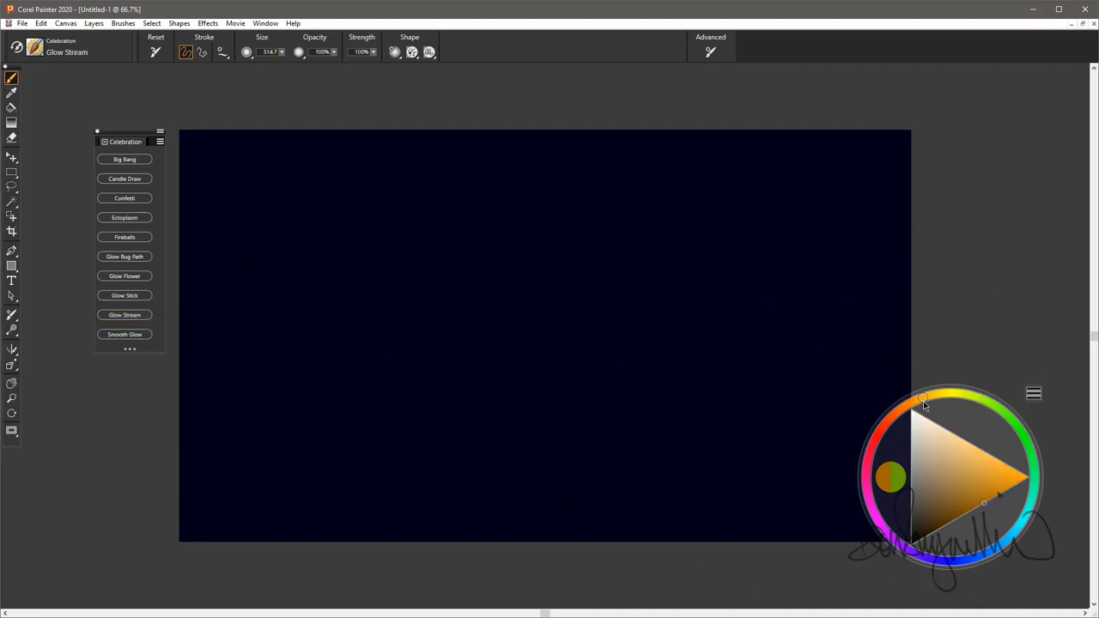
mouse_move(670, 296)
left_mouse_down()
mouse_move(489, 391)
mouse_move(726, 329)
mouse_move(756, 273)
left_mouse_up()
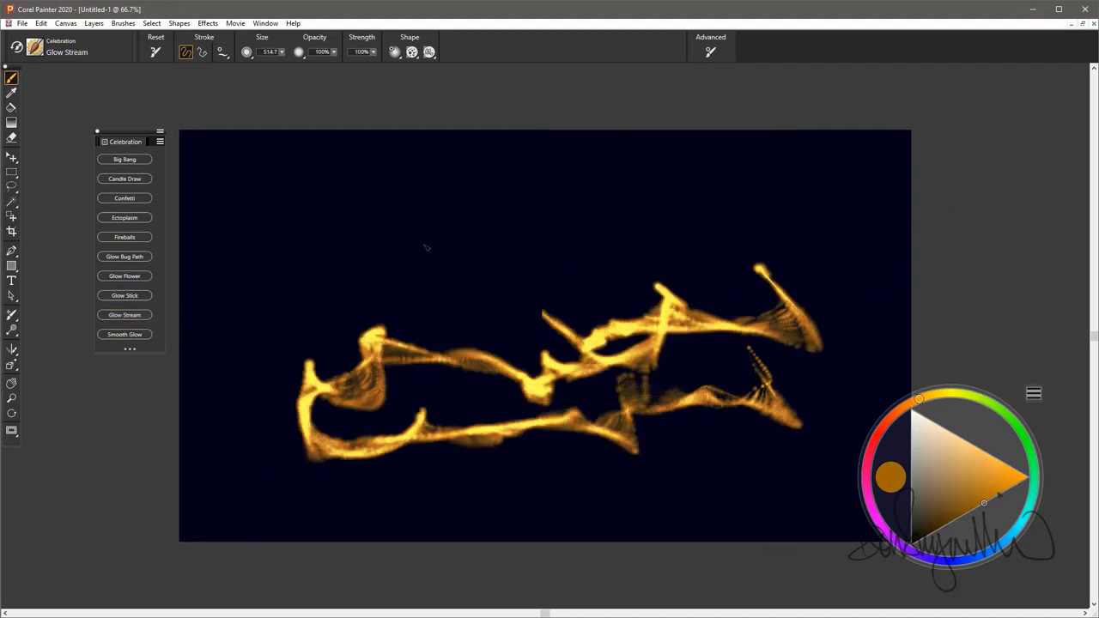
mouse_move(425, 247)
left_mouse_down()
mouse_move(643, 238)
mouse_move(558, 253)
mouse_move(263, 426)
mouse_move(731, 351)
mouse_move(541, 258)
mouse_move(307, 281)
left_mouse_up()
left_click(893, 417)
mouse_move(847, 360)
left_mouse_down()
mouse_move(486, 247)
mouse_move(352, 327)
left_mouse_up()
Reduce the brush size to 55.0 and paint thin red-orange Glow Stream lines and loops above the ribbons
left_click_drag(682, 218, 701, 221)
left_click_drag(771, 205, 679, 213)
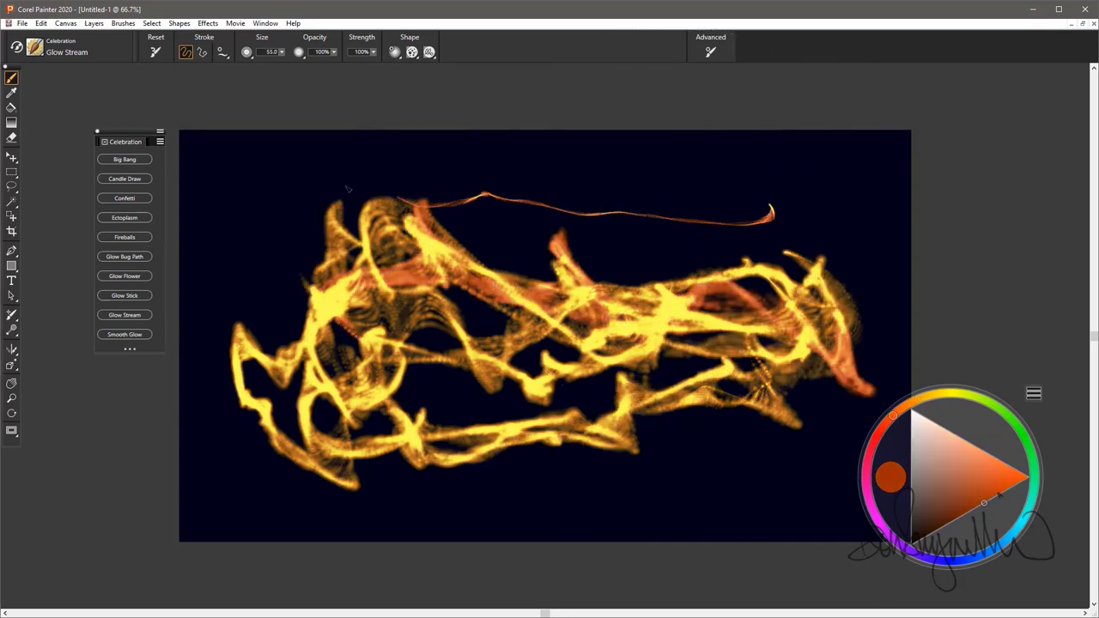
mouse_move(423, 187)
left_mouse_down()
mouse_move(575, 245)
mouse_move(705, 243)
left_mouse_up()
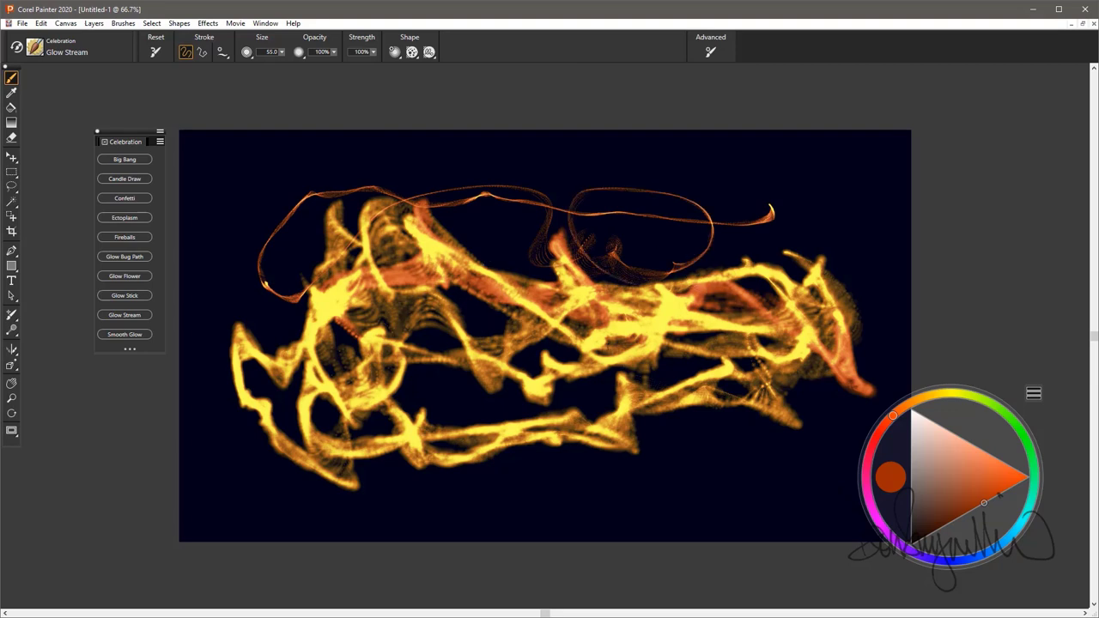
Set the brush size to 73.1 and add fine Glow Stream curves in red-orange above and orange below the ribbons
left_click_drag(489, 264, 517, 266)
mouse_move(789, 235)
left_mouse_down()
mouse_move(588, 237)
mouse_move(643, 408)
left_mouse_up()
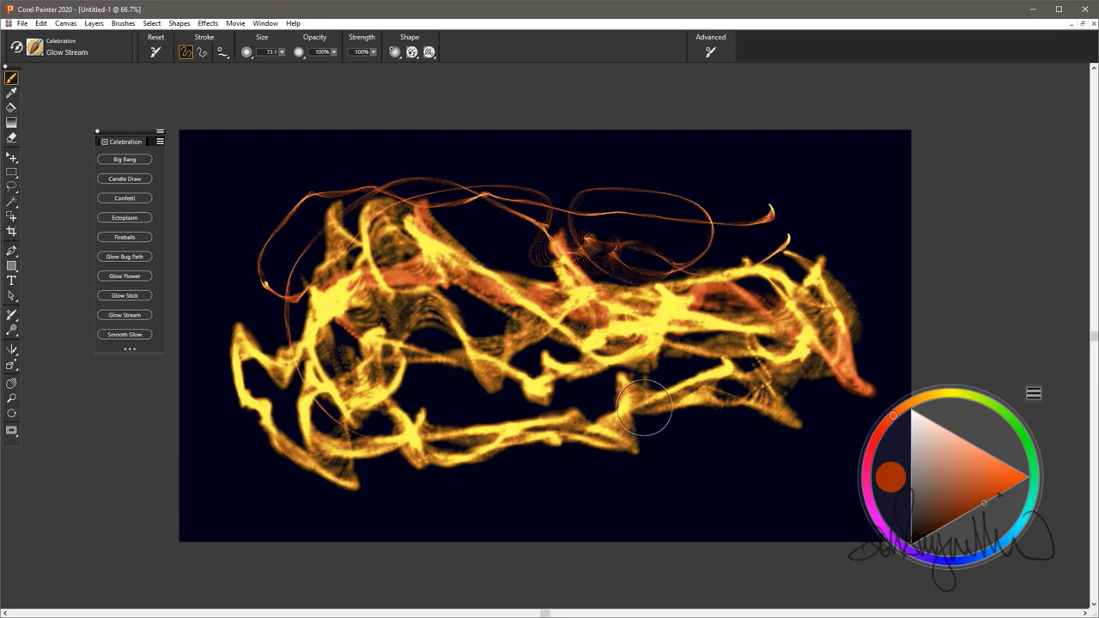
left_click(921, 404)
mouse_move(772, 386)
left_mouse_down()
mouse_move(584, 463)
mouse_move(515, 412)
mouse_move(721, 343)
left_mouse_up()
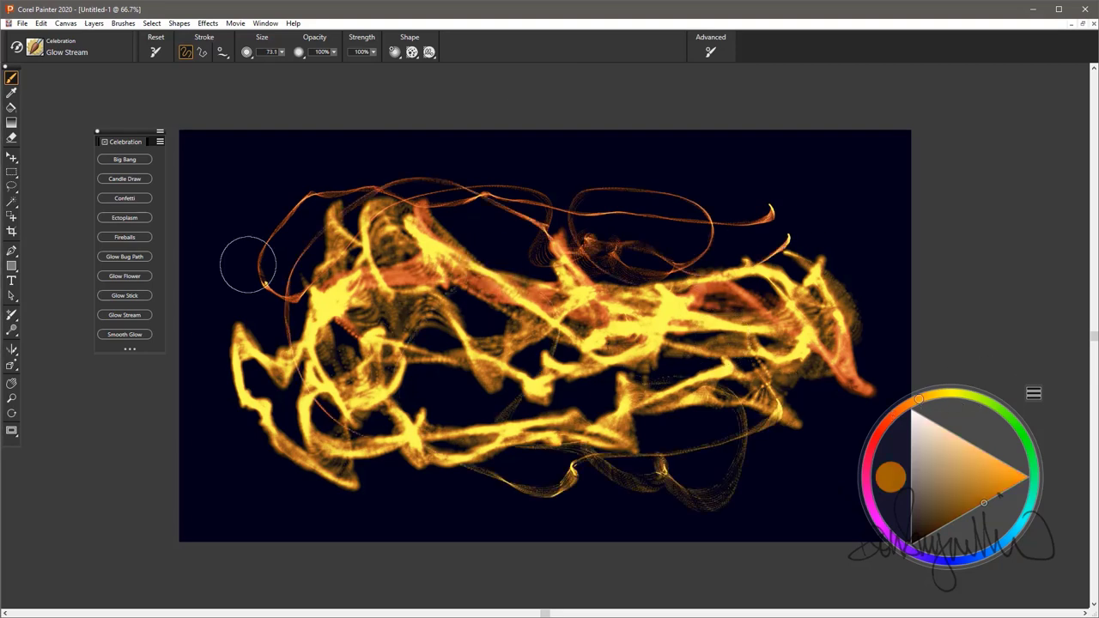
Clear and deselect the canvas, and paint curving golden-orange lines with the Smooth Glow brush
key("Delete")
key("ctrl+d")
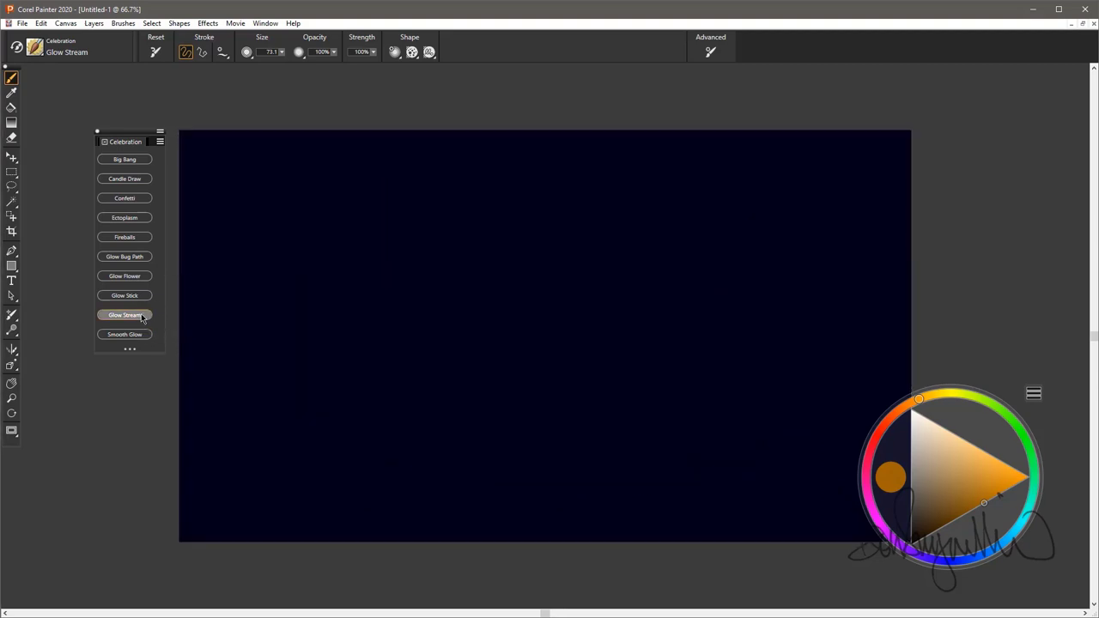
left_click(124, 334)
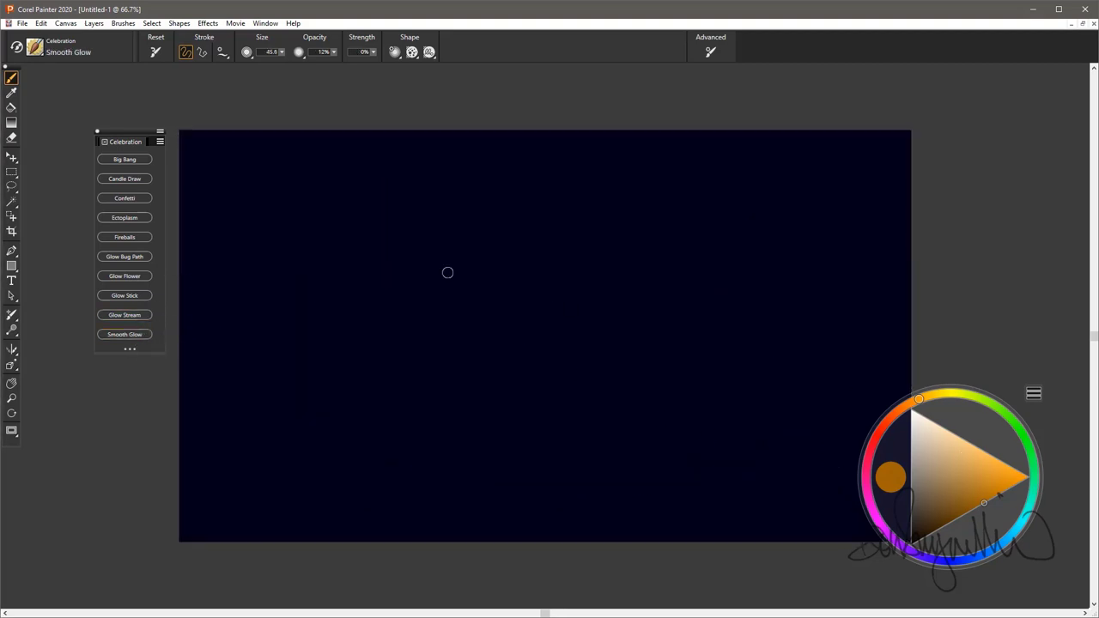
mouse_move(357, 338)
left_mouse_down()
mouse_move(441, 254)
mouse_move(749, 424)
left_mouse_up()
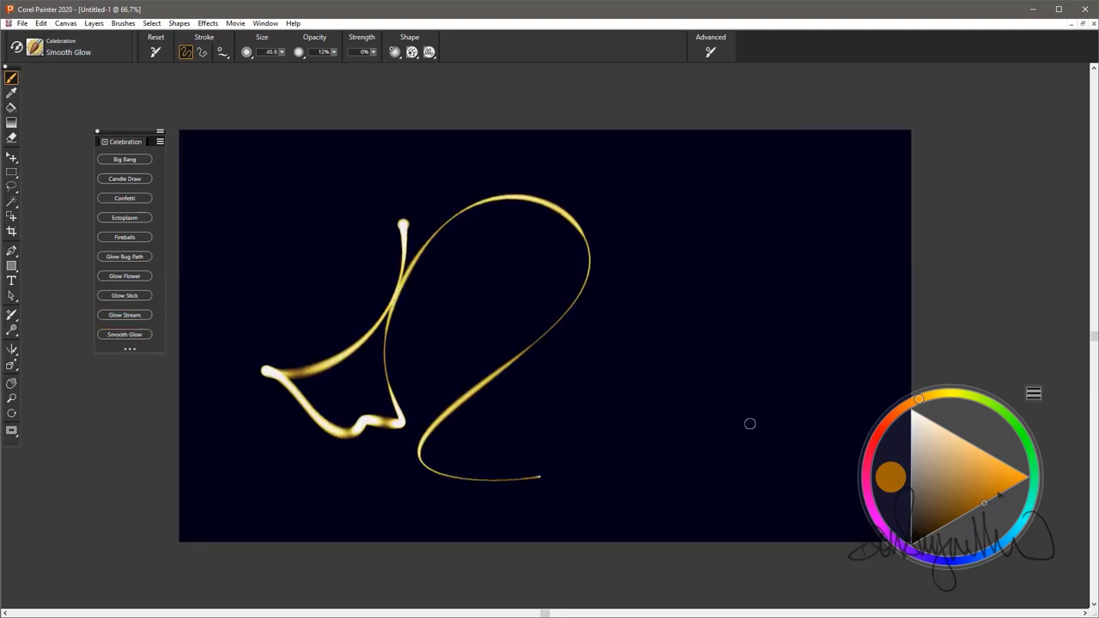
Add looping red-orange Smooth Glow lines over the golden curves, including a thin one at brush size 15.3
left_click(900, 418)
mouse_move(730, 245)
left_mouse_down()
mouse_move(530, 415)
mouse_move(785, 348)
mouse_move(574, 450)
left_mouse_up()
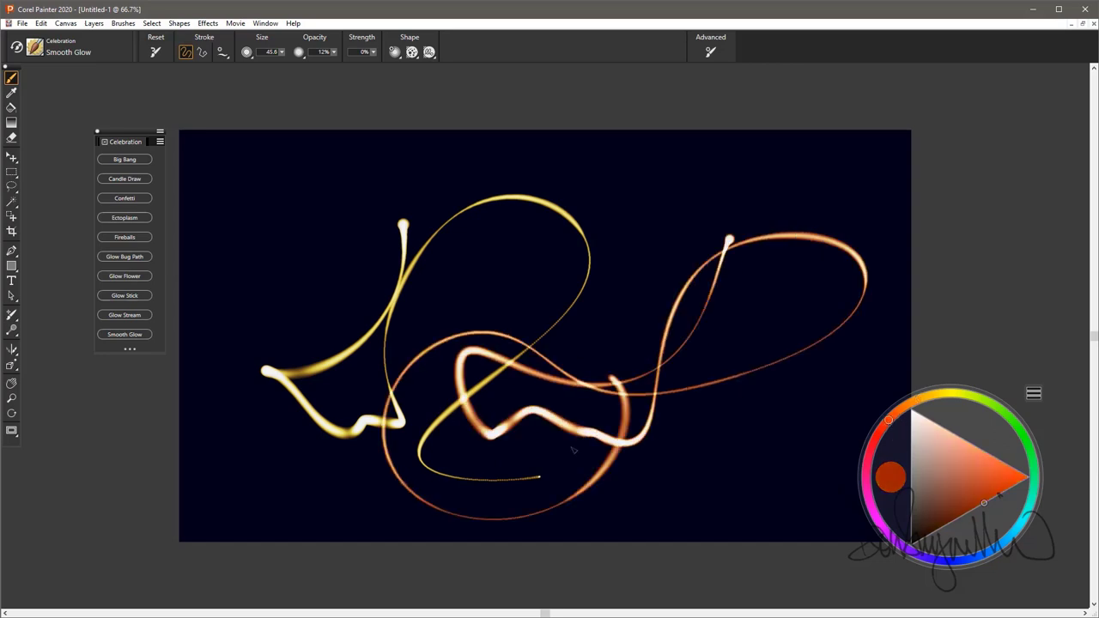
mouse_move(369, 230)
left_mouse_down()
mouse_move(313, 357)
mouse_move(397, 366)
left_mouse_up()
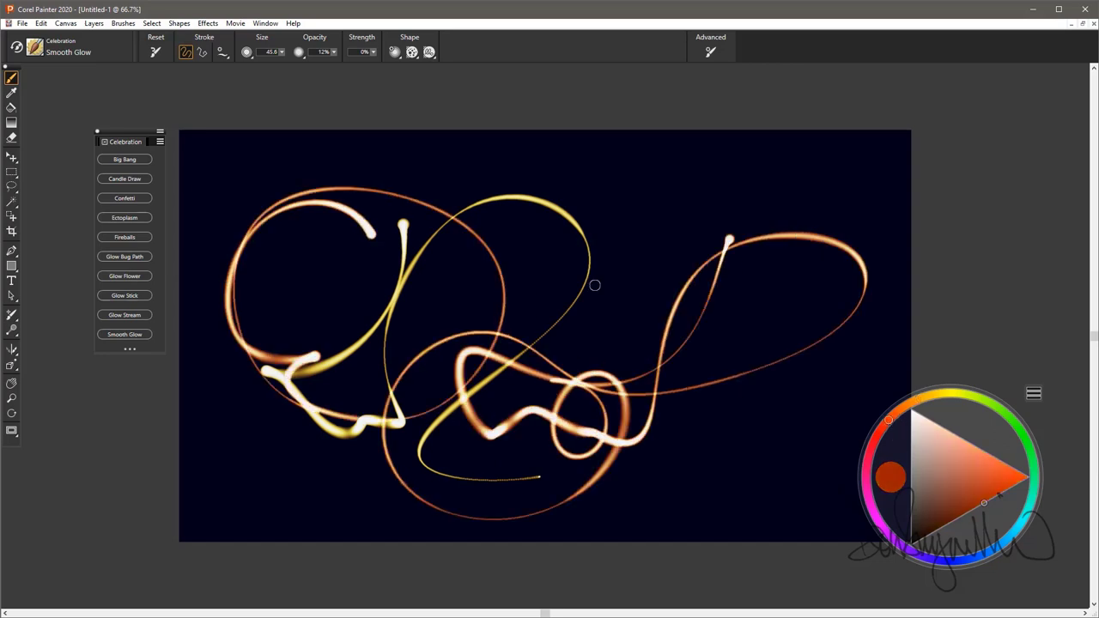
mouse_move(592, 277)
left_mouse_down()
mouse_move(438, 319)
mouse_move(320, 402)
left_mouse_up()
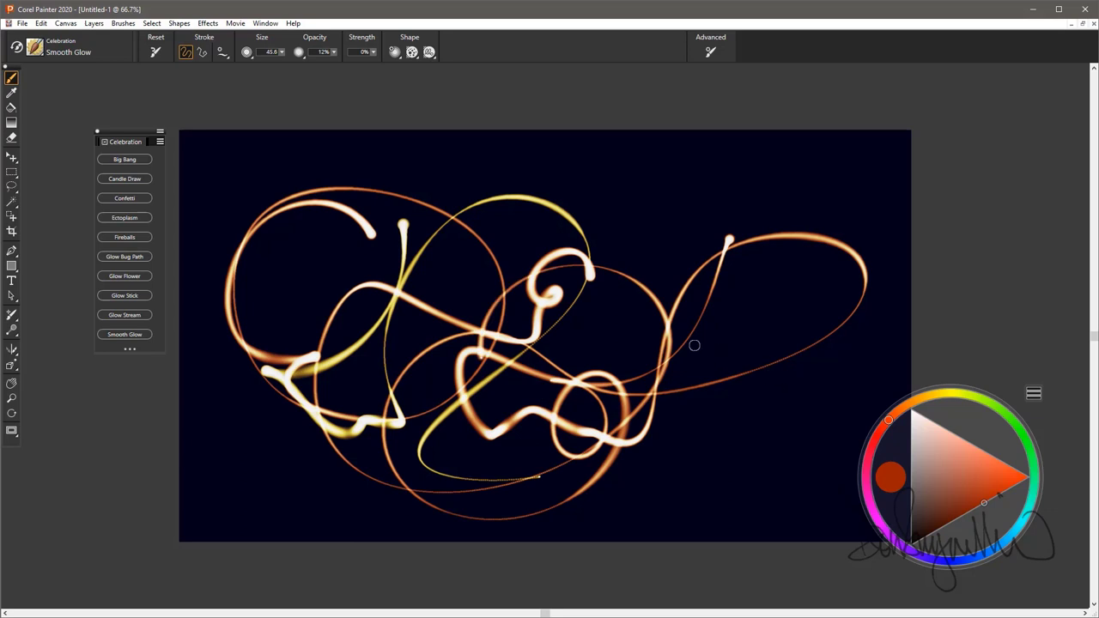
left_click_drag(777, 187, 281, 329)
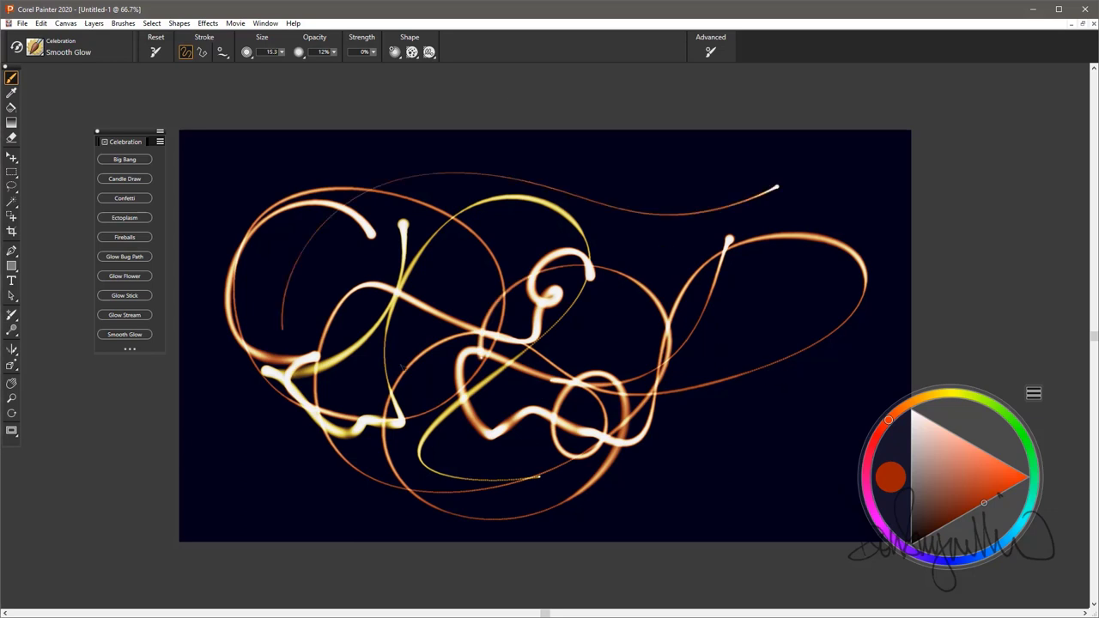
Clear the canvas and fill it with thin, looping red-orange Smooth Glow lines
key("ctrl+a")
key("Delete")
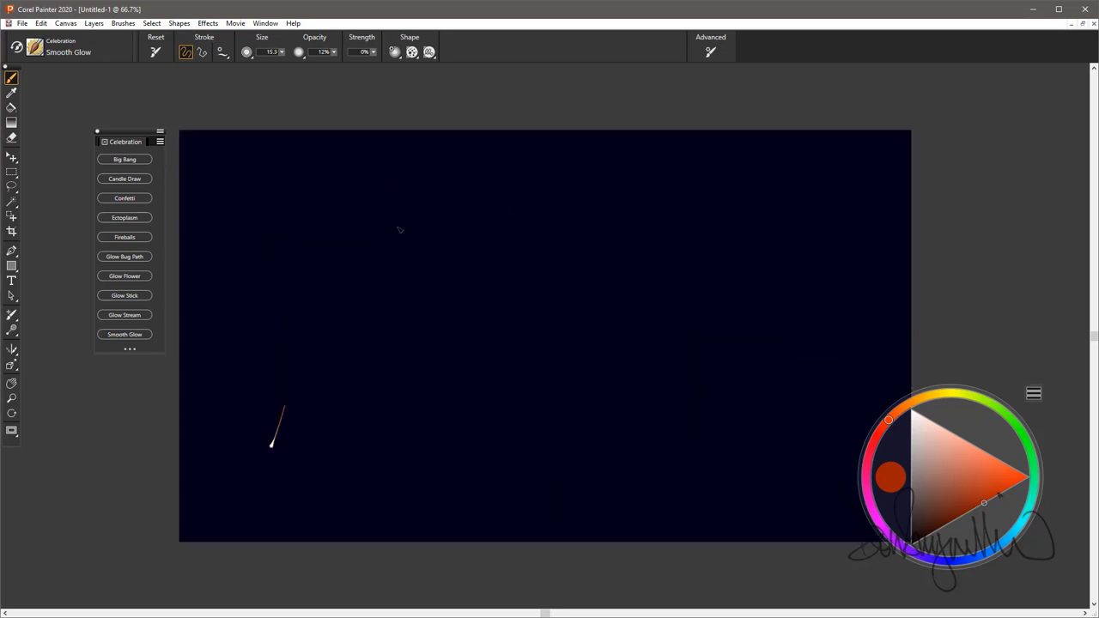
left_click_drag(400, 229, 484, 398)
left_click_drag(747, 426, 688, 351)
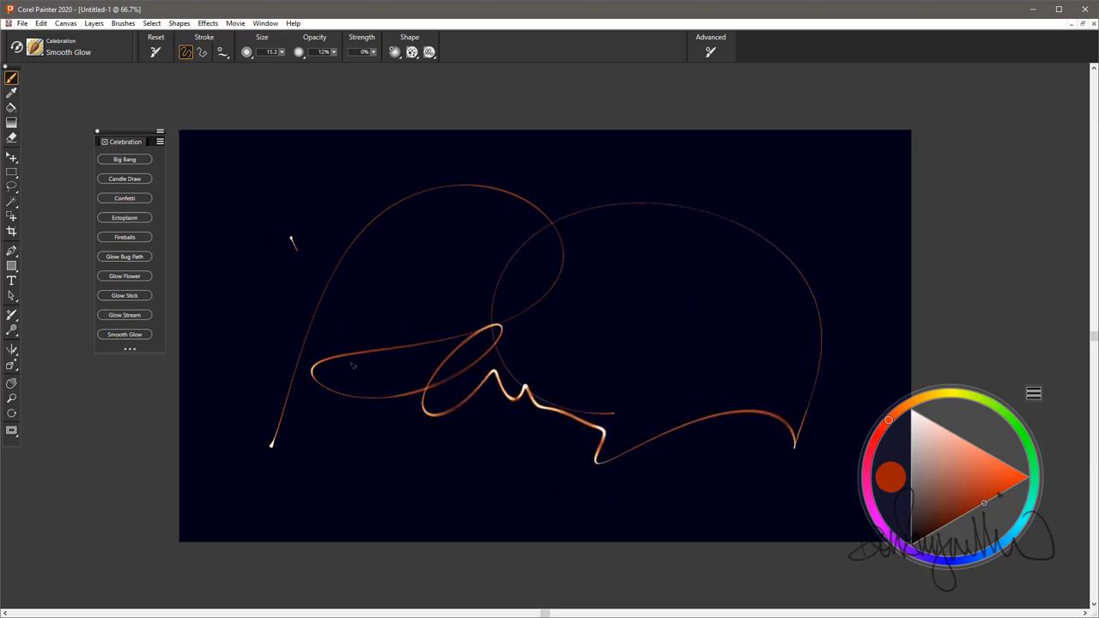
mouse_move(351, 365)
left_mouse_down()
mouse_move(464, 257)
mouse_move(620, 217)
left_mouse_up()
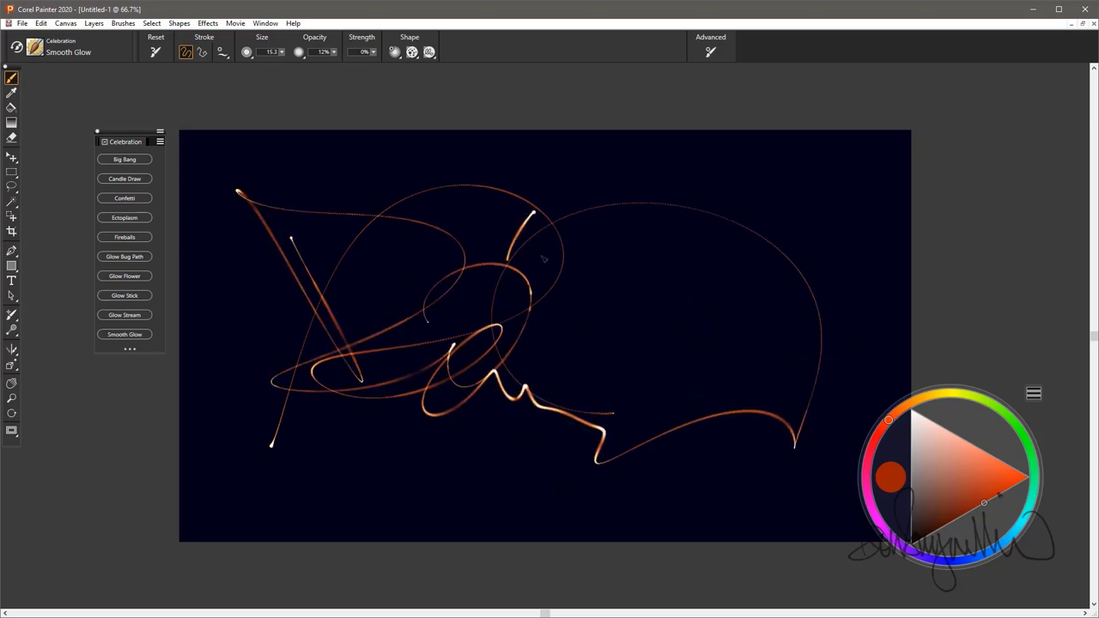
mouse_move(543, 258)
left_mouse_down()
mouse_move(403, 500)
mouse_move(657, 449)
mouse_move(814, 248)
mouse_move(622, 232)
left_mouse_up()
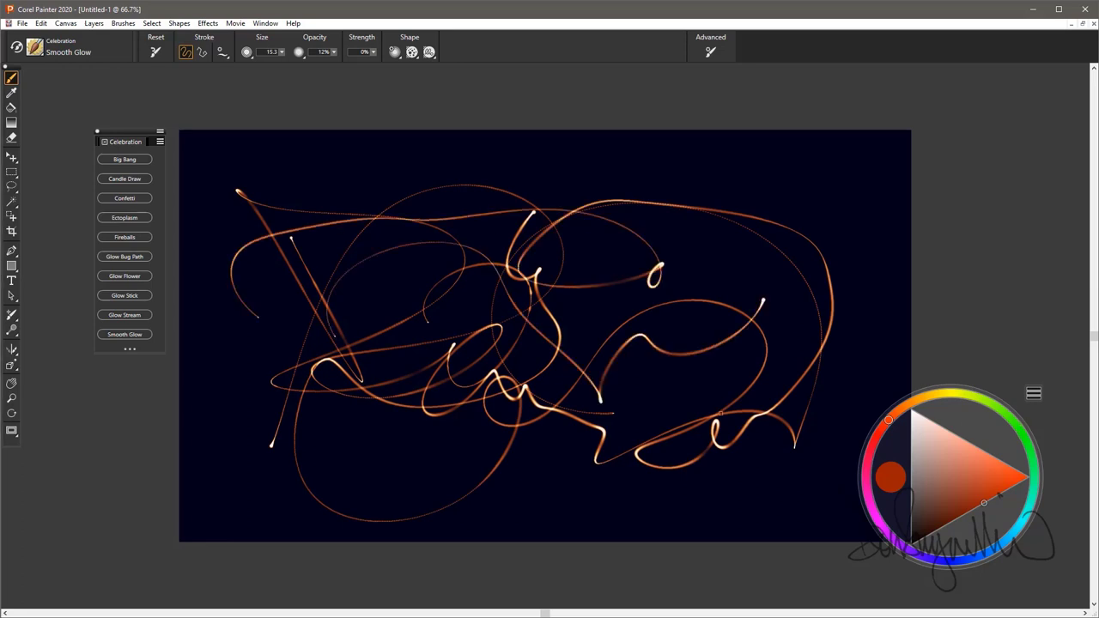
Weave thin purple Smooth Glow loops through the orange lines, and clear the whole canvas
mouse_move(763, 373)
left_mouse_down()
mouse_move(478, 365)
mouse_move(496, 249)
mouse_move(539, 422)
left_mouse_up()
left_click(424, 443)
left_click_drag(744, 320, 669, 349)
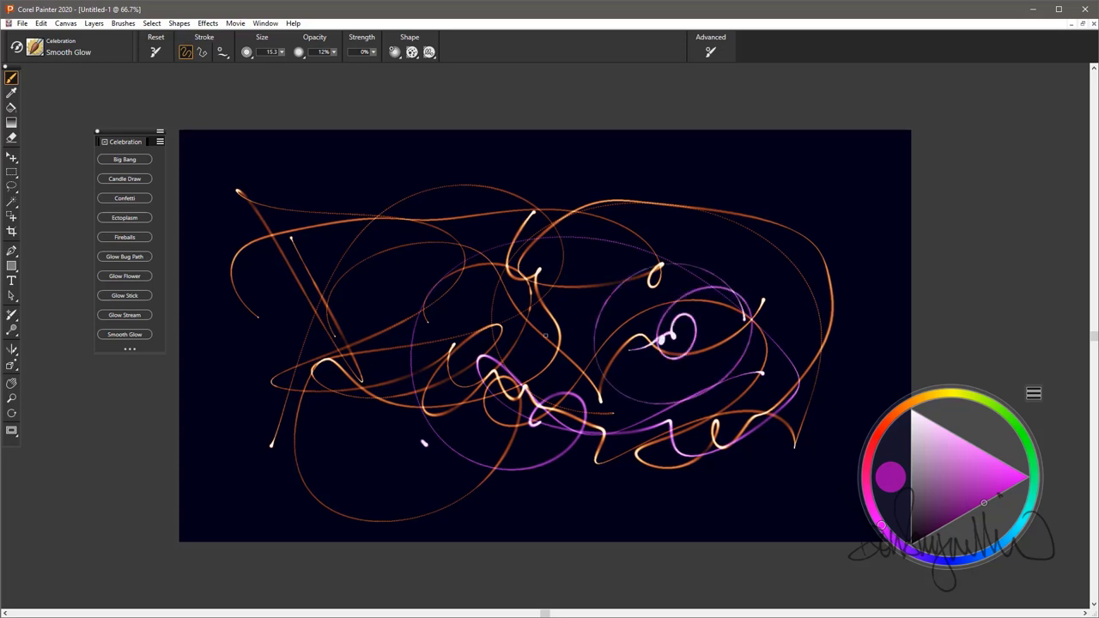
left_click_drag(423, 443, 377, 339)
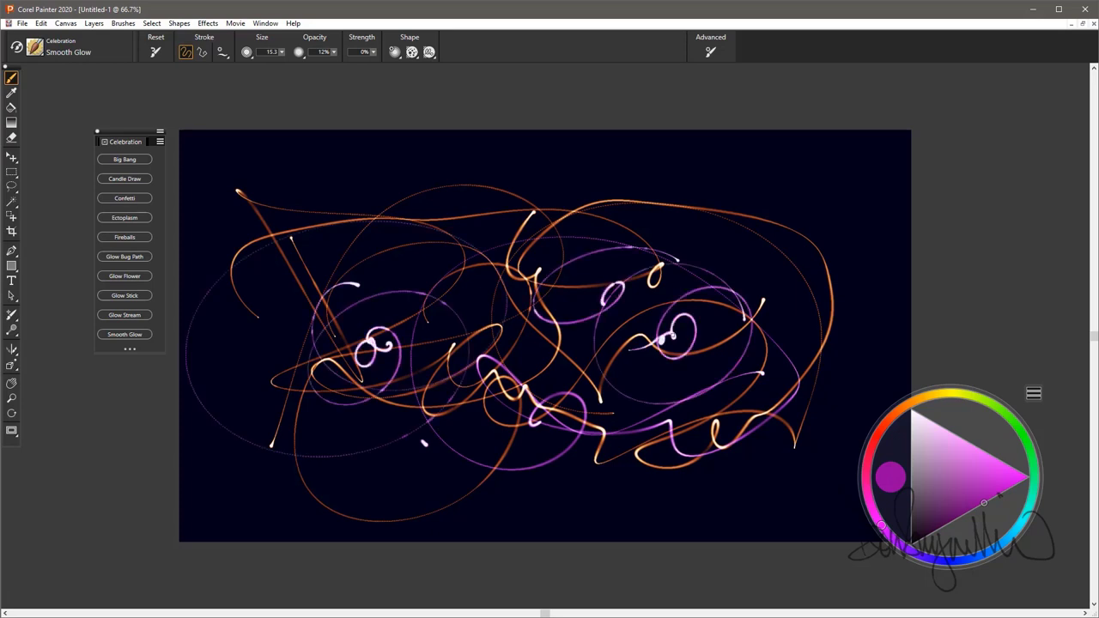
key("ctrl+a")
key("Delete")
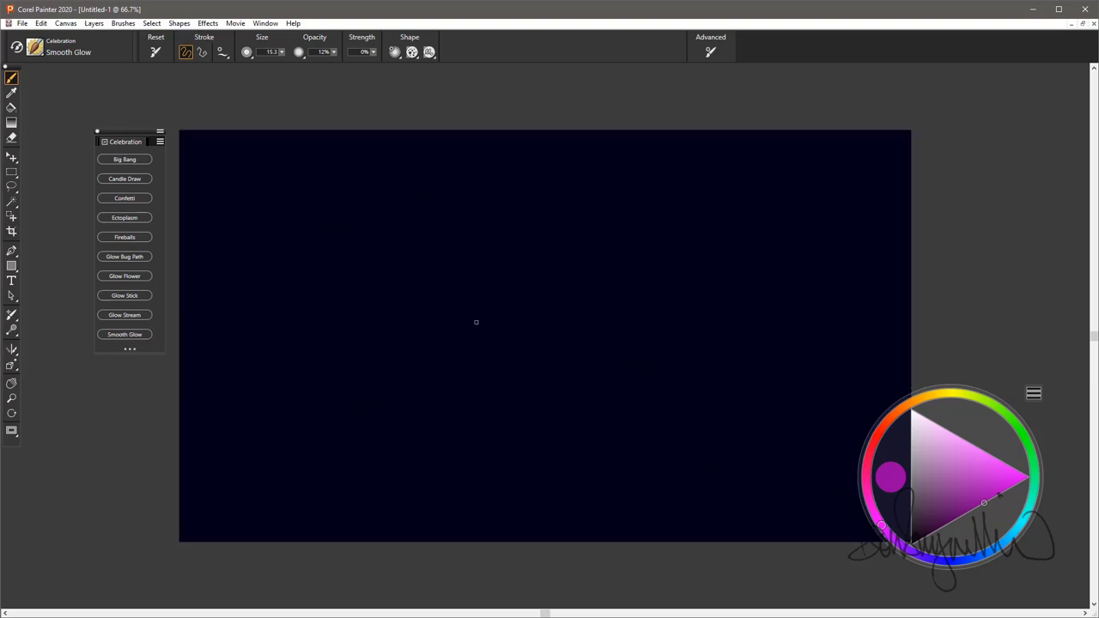